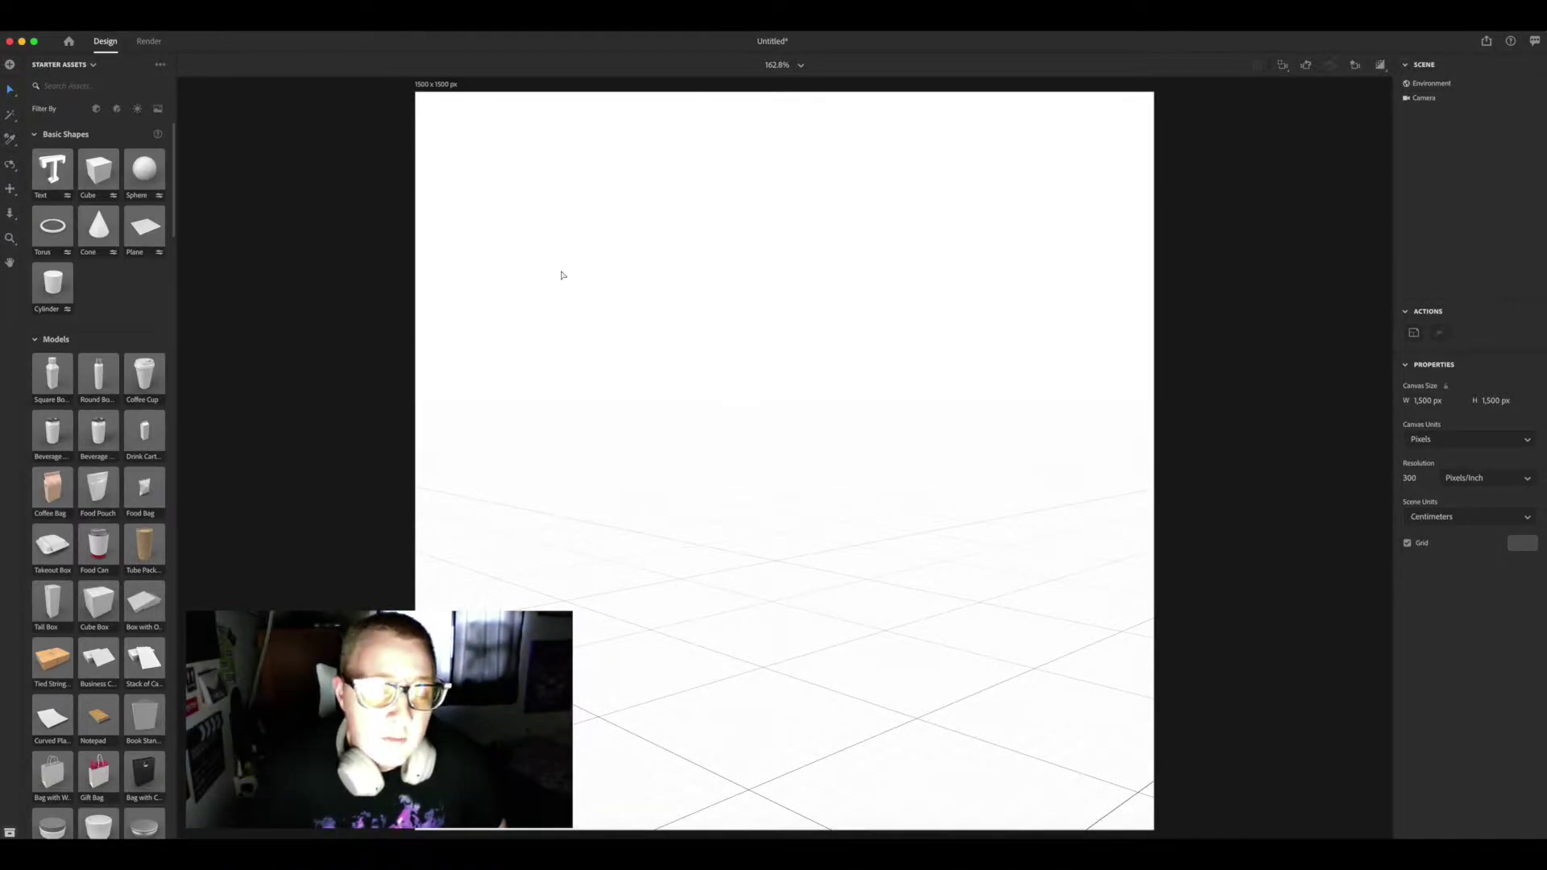
Add a 3D text object, rotate it about its vertical axis to fit the canvas, and set its text to "Pearson Visuals".
{"action": "left_click", "coordinate": [52, 175]}
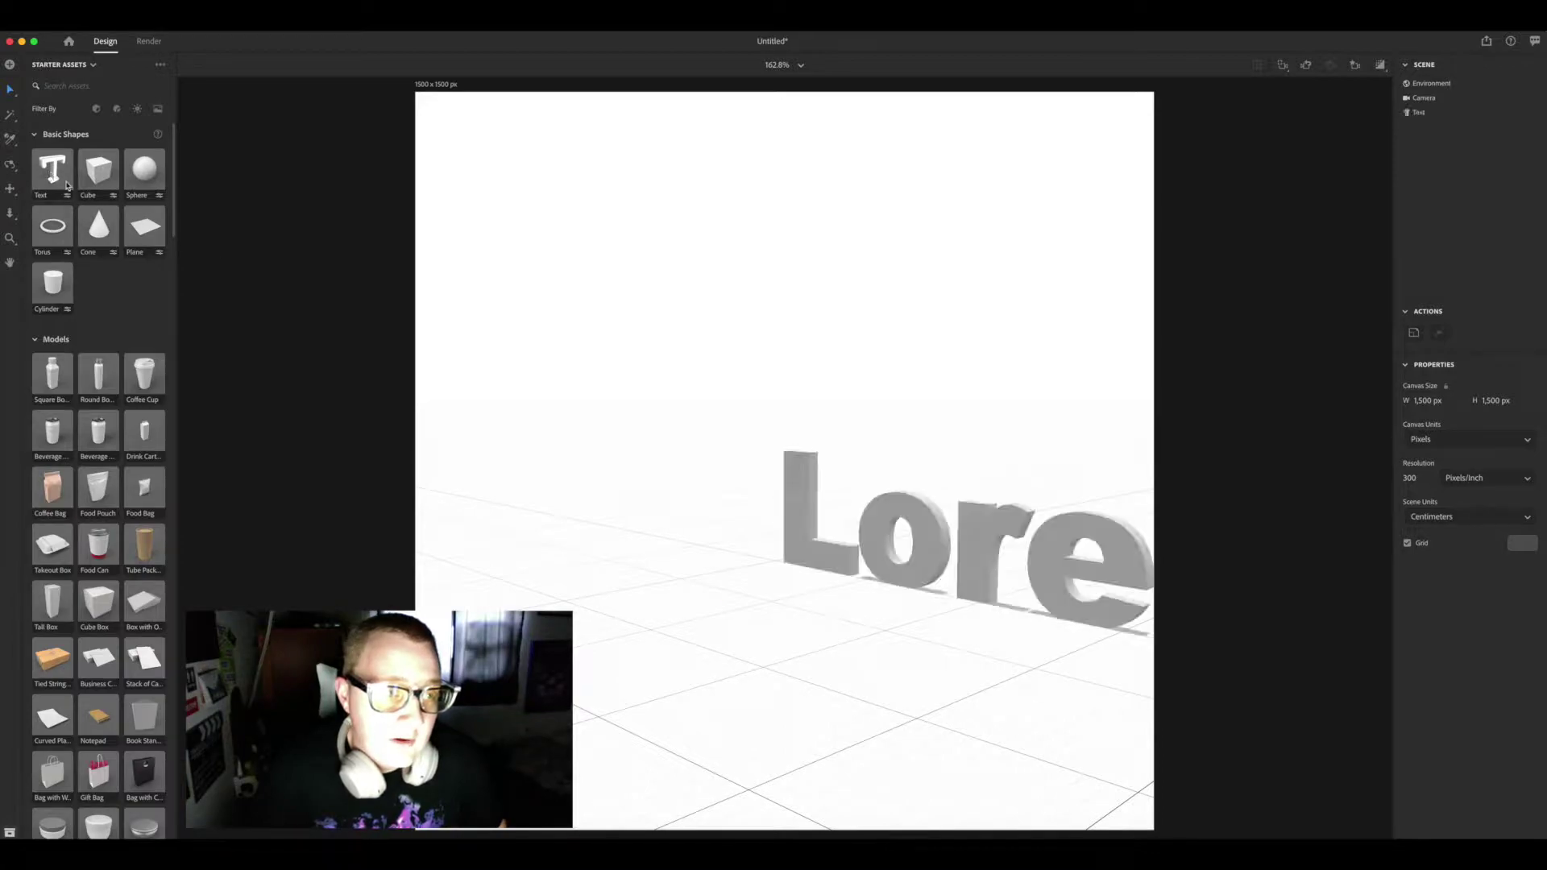
{"action": "left_click_drag", "start_coordinate": [415, 521], "coordinate": [438, 507]}
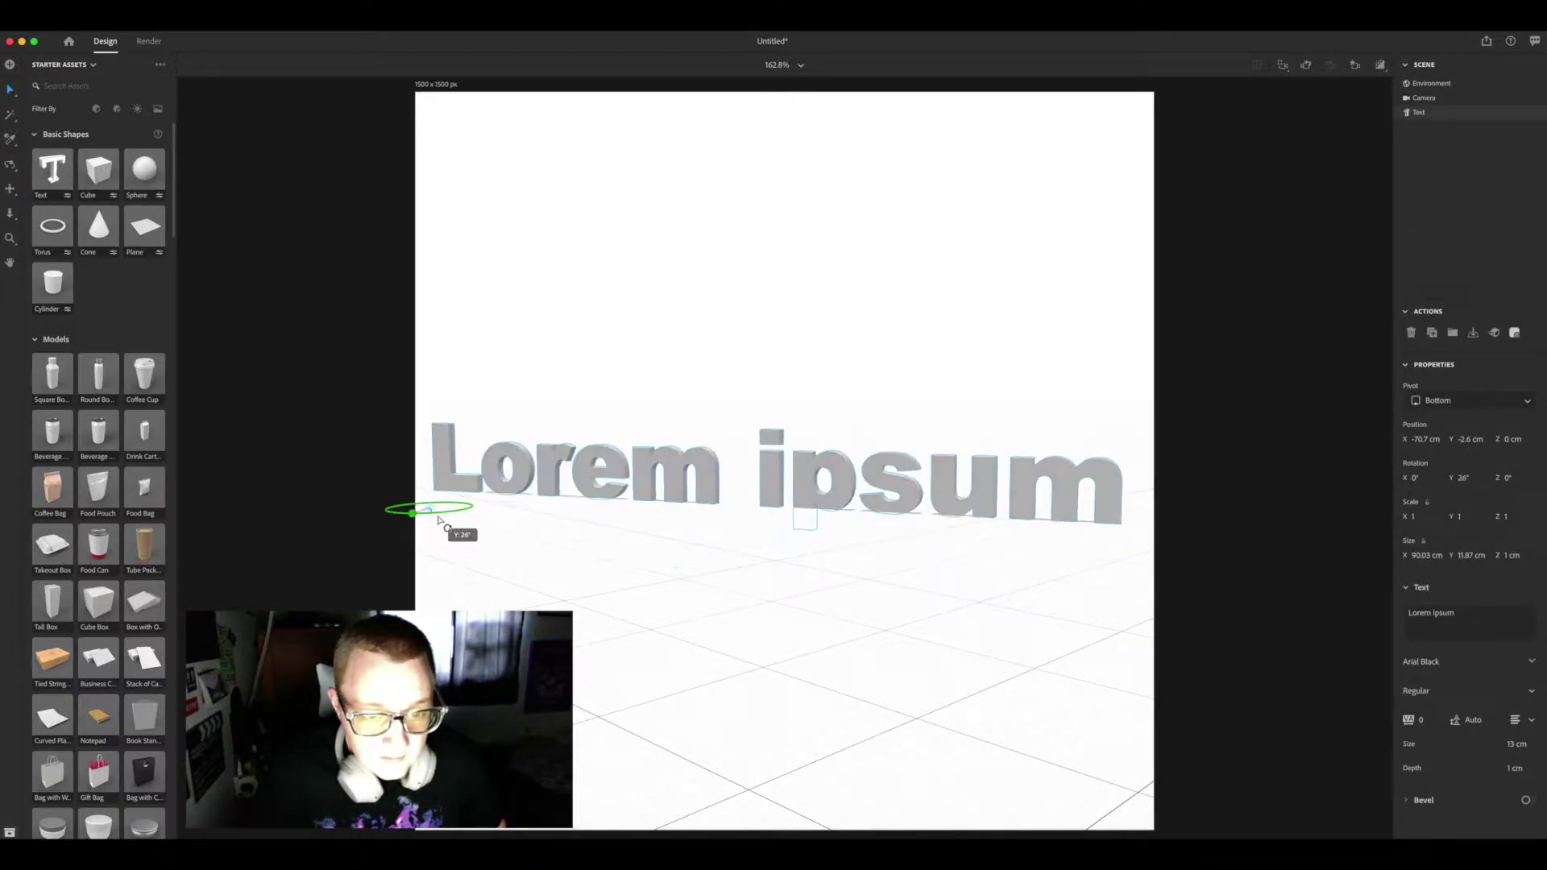
{"action": "left_click", "coordinate": [1460, 628]}
{"action": "type", "text": "Pearson Visuals"}
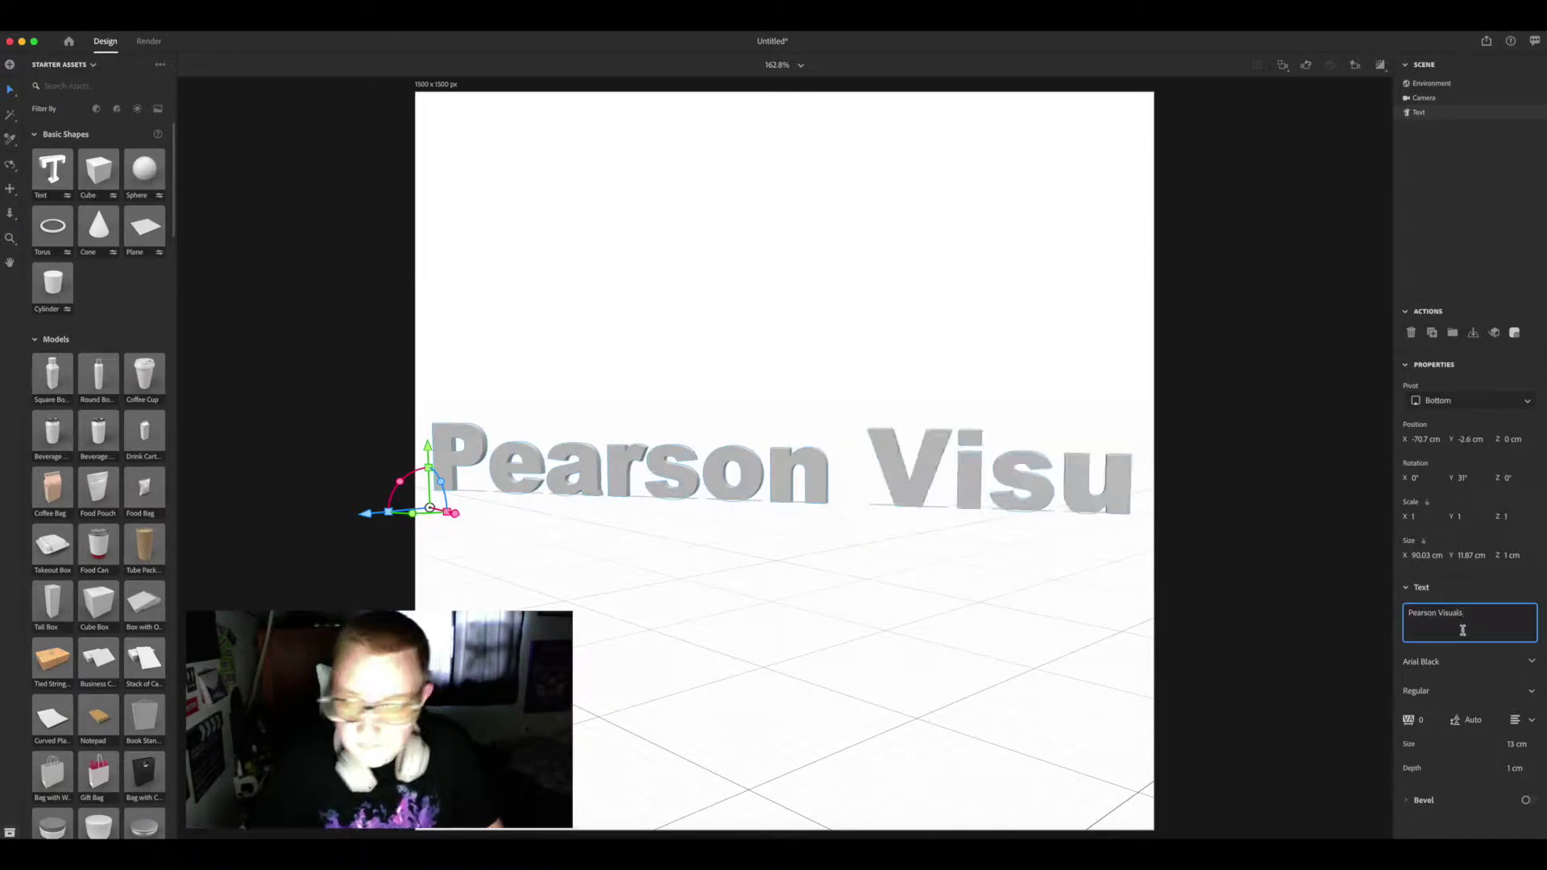
Restyle the text in Iowan Old Style Roman, with a Y rotation of 14° and a depth of 9 cm.
{"action": "left_click", "coordinate": [1446, 662]}
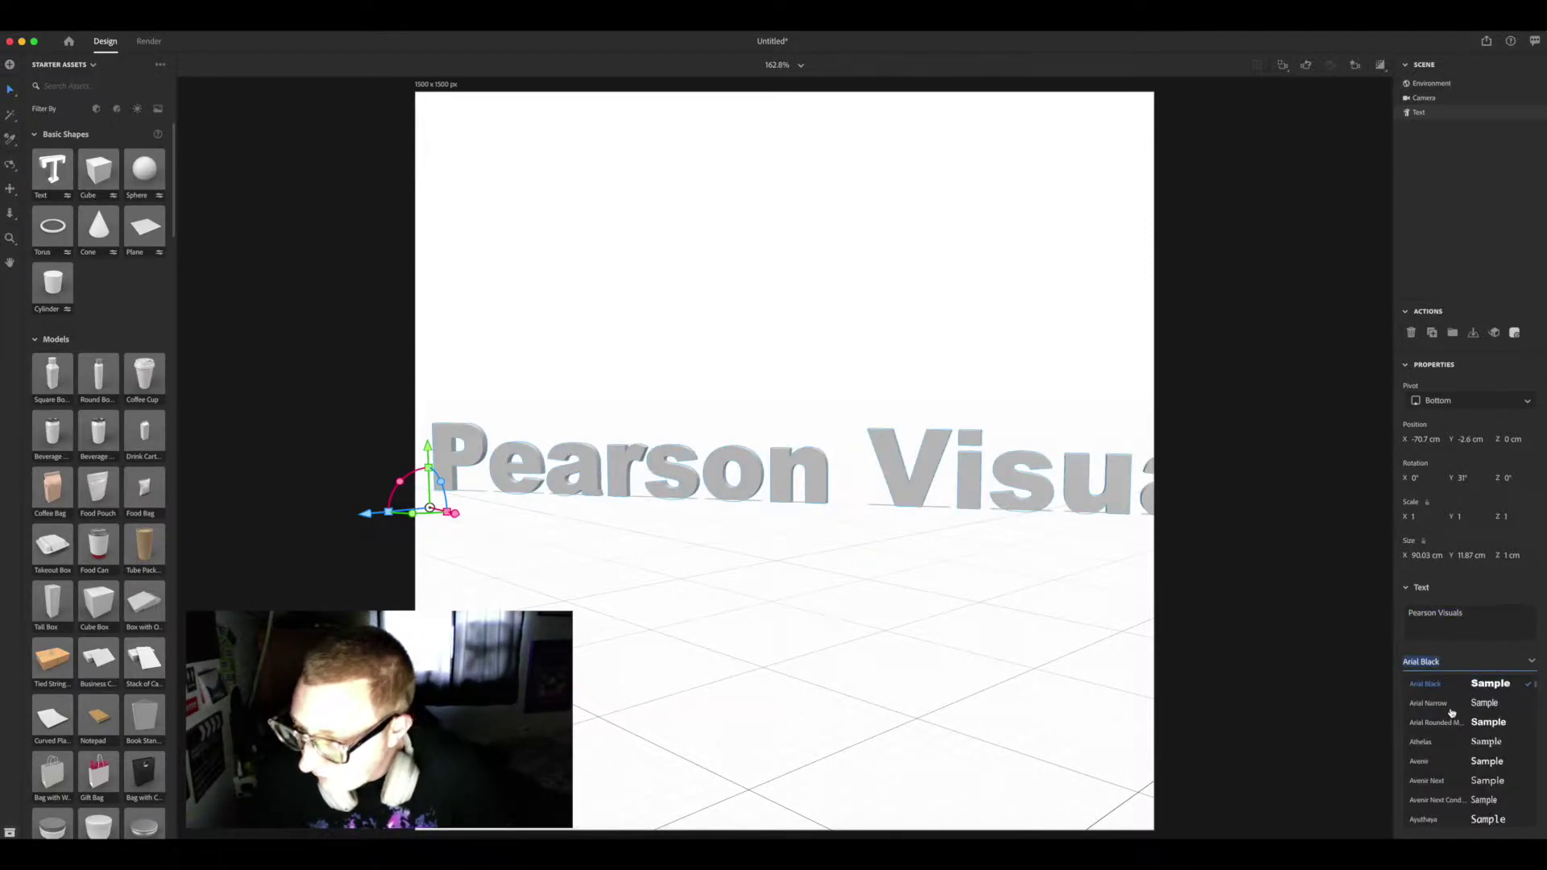
{"action": "left_click_drag", "start_coordinate": [401, 514], "coordinate": [409, 516]}
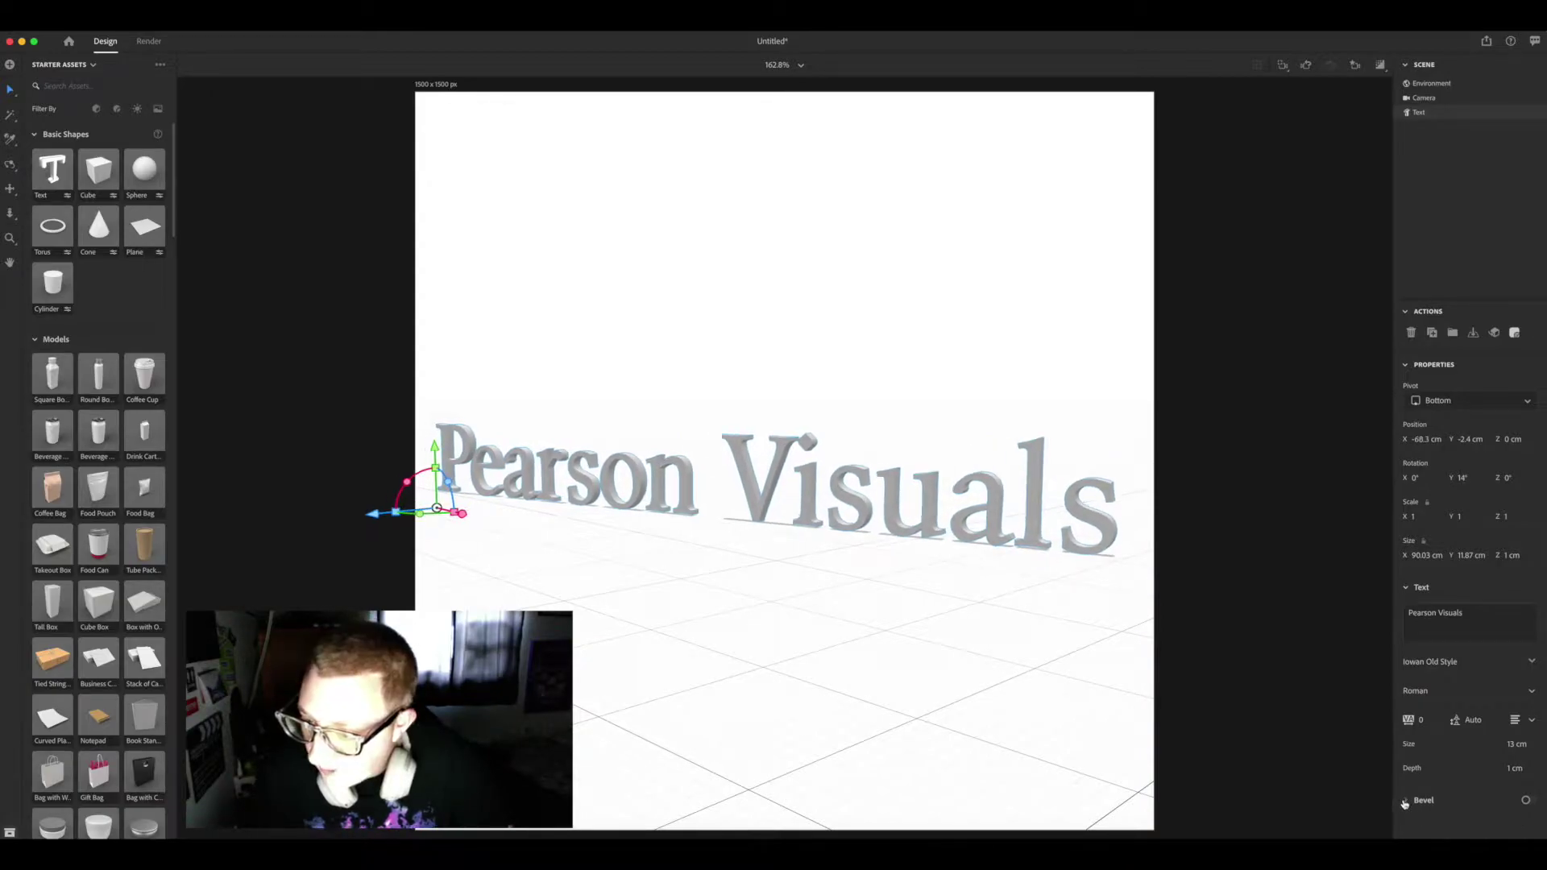
{"action": "left_click_drag", "start_coordinate": [1509, 771], "coordinate": [1529, 771]}
Enable a Classic bevel on the text and set the bevel width to about 75%.
{"action": "left_click", "coordinate": [1448, 809]}
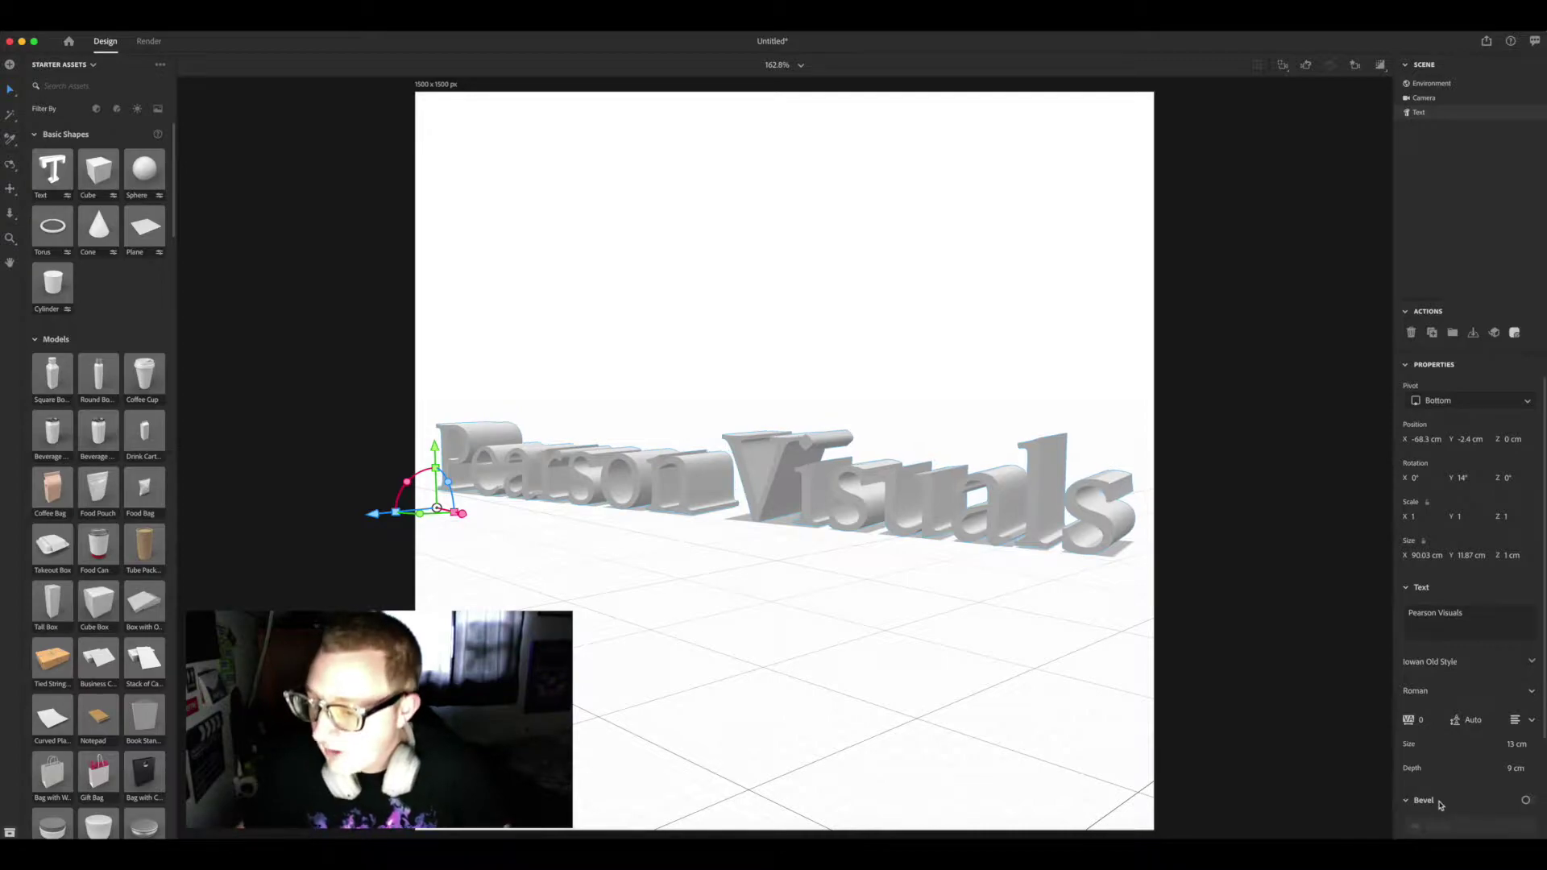
{"action": "scroll", "coordinate": [1439, 800], "scroll_direction": "down", "scroll_amount": 3}
{"action": "left_click", "coordinate": [1525, 668]}
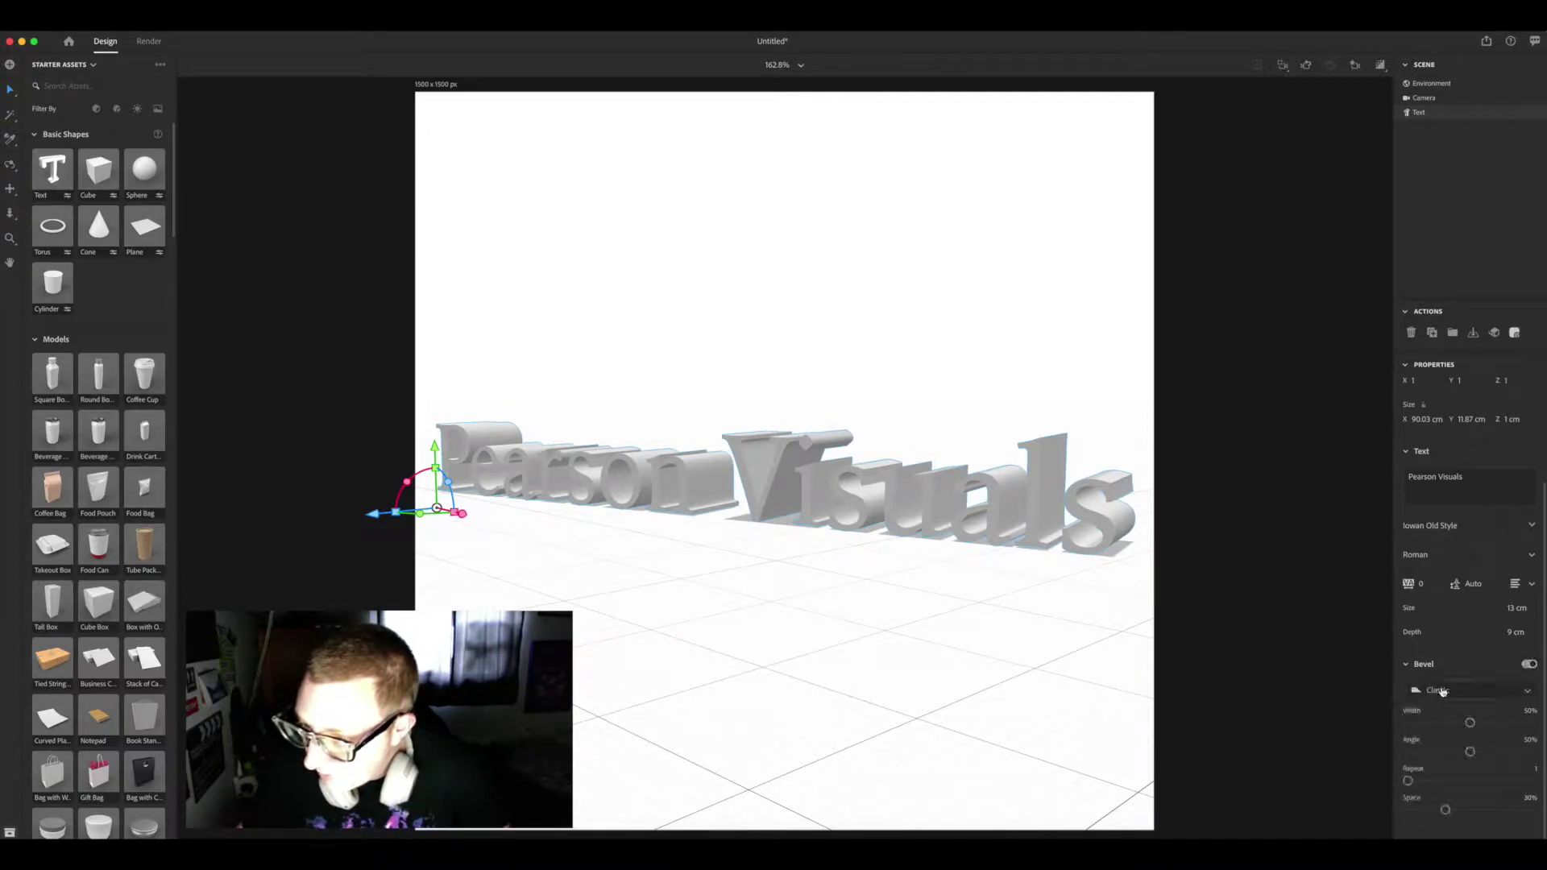
{"action": "left_click", "coordinate": [1442, 691]}
{"action": "scroll", "coordinate": [1452, 627], "scroll_direction": "up", "scroll_amount": 3}
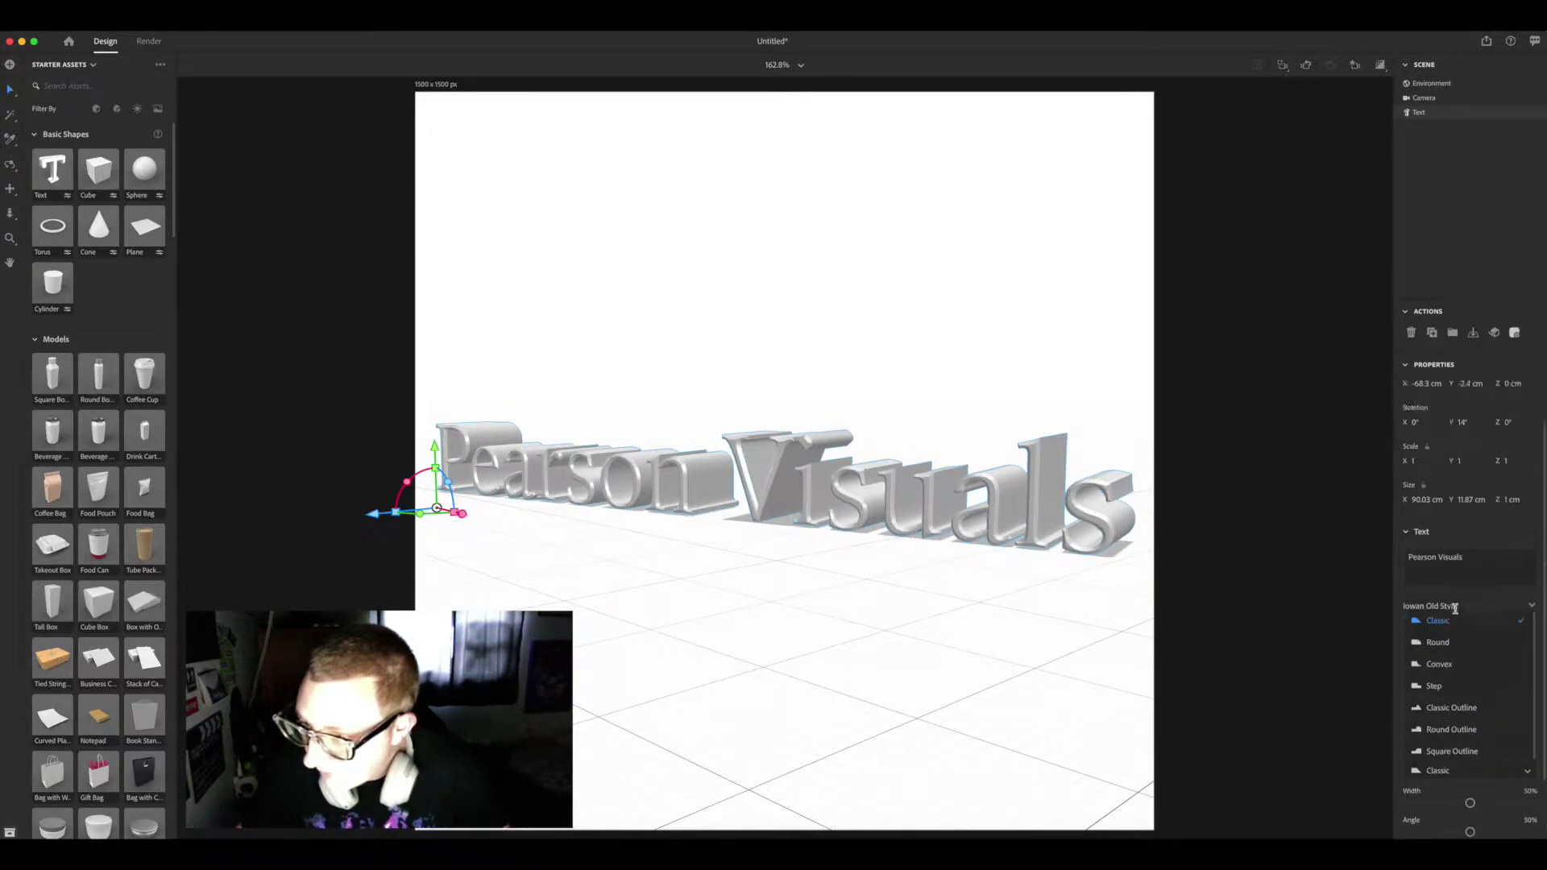
{"action": "left_click", "coordinate": [1454, 688]}
{"action": "left_click_drag", "start_coordinate": [1471, 725], "coordinate": [1508, 722]}
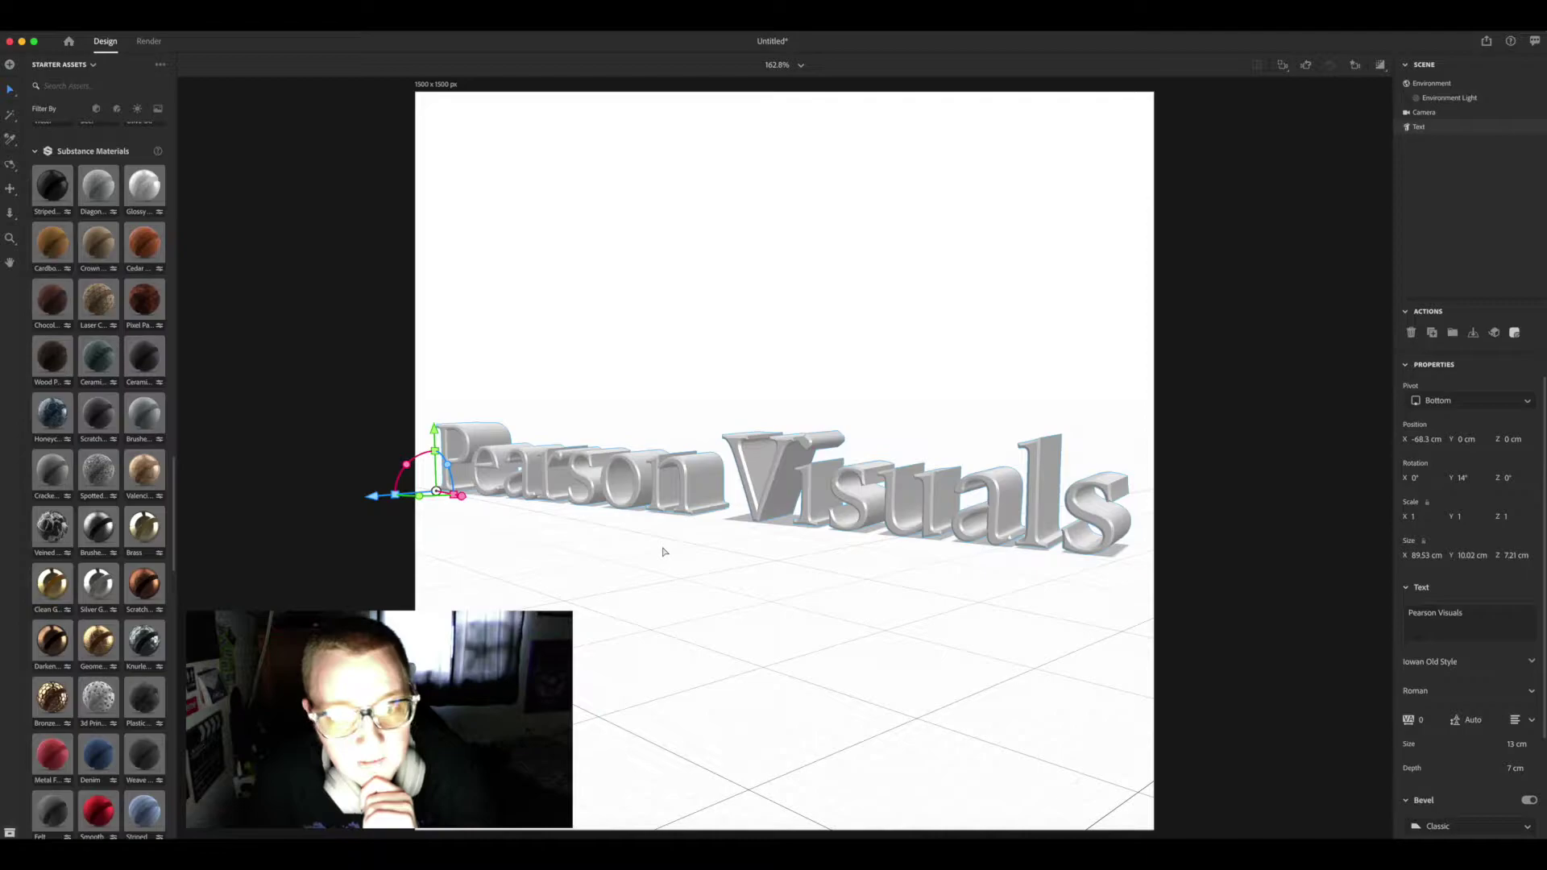
{"action": "left_click", "coordinate": [662, 550]}
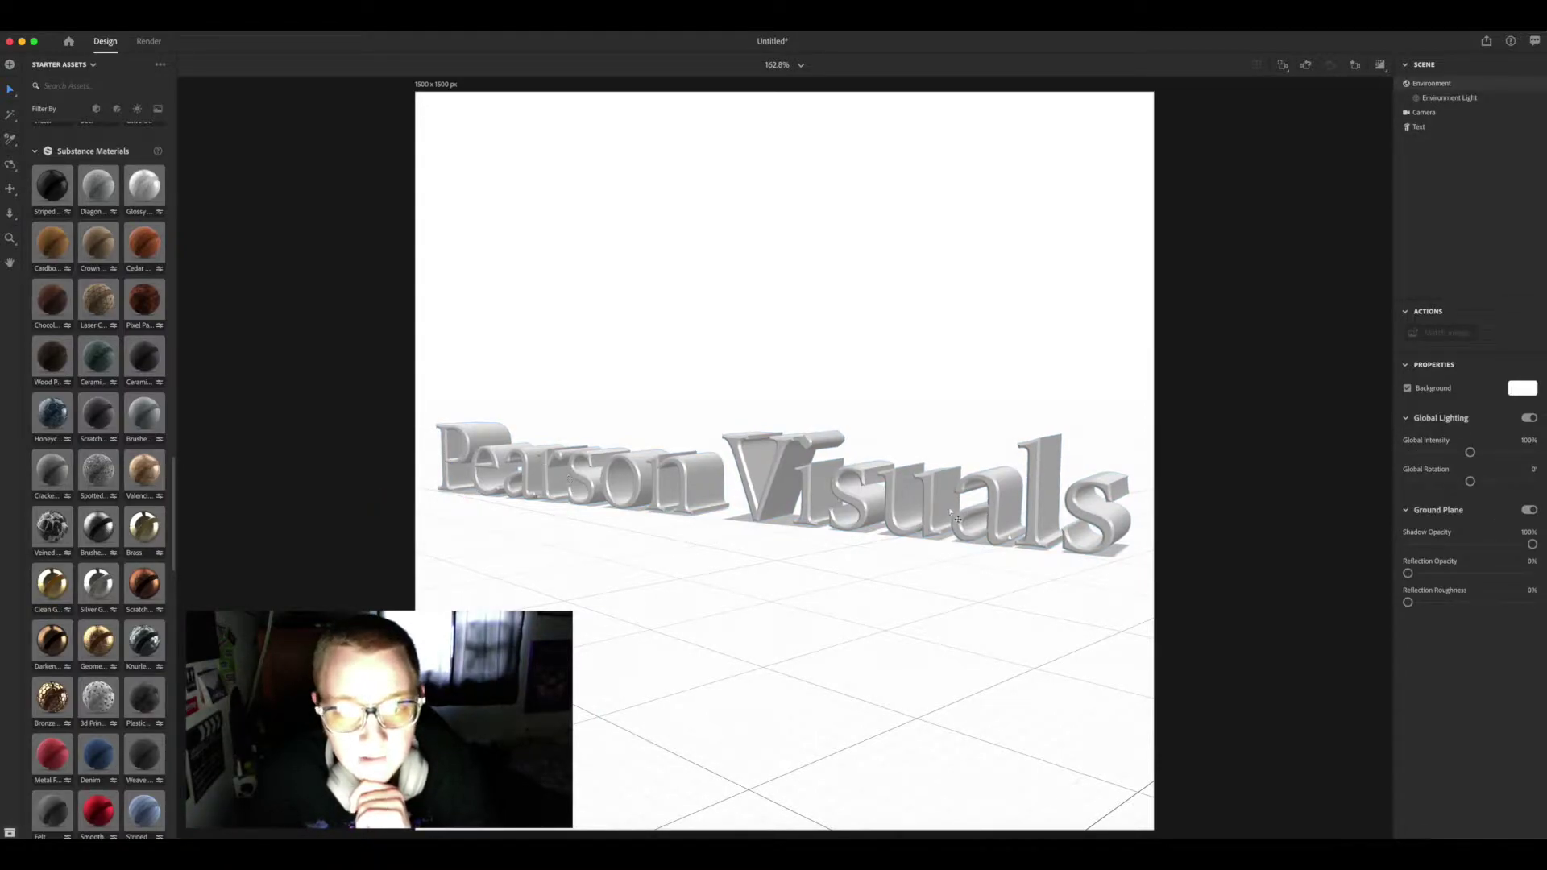
Apply the Brass material to the text's bevel and a purple material to its face and sides.
{"action": "left_click", "coordinate": [1417, 127]}
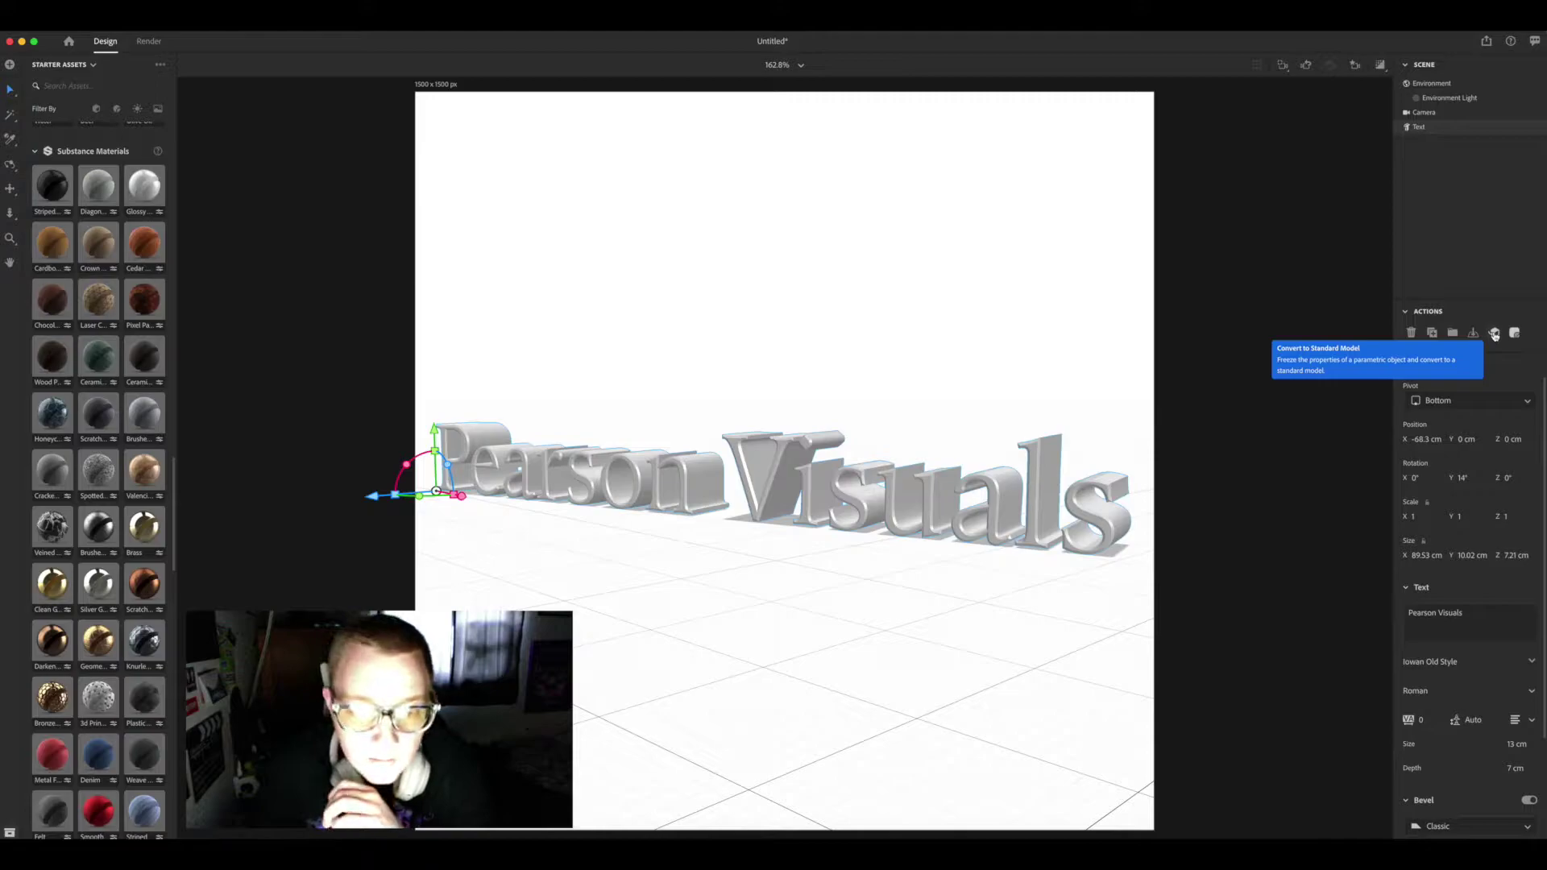
{"action": "left_click", "coordinate": [539, 553]}
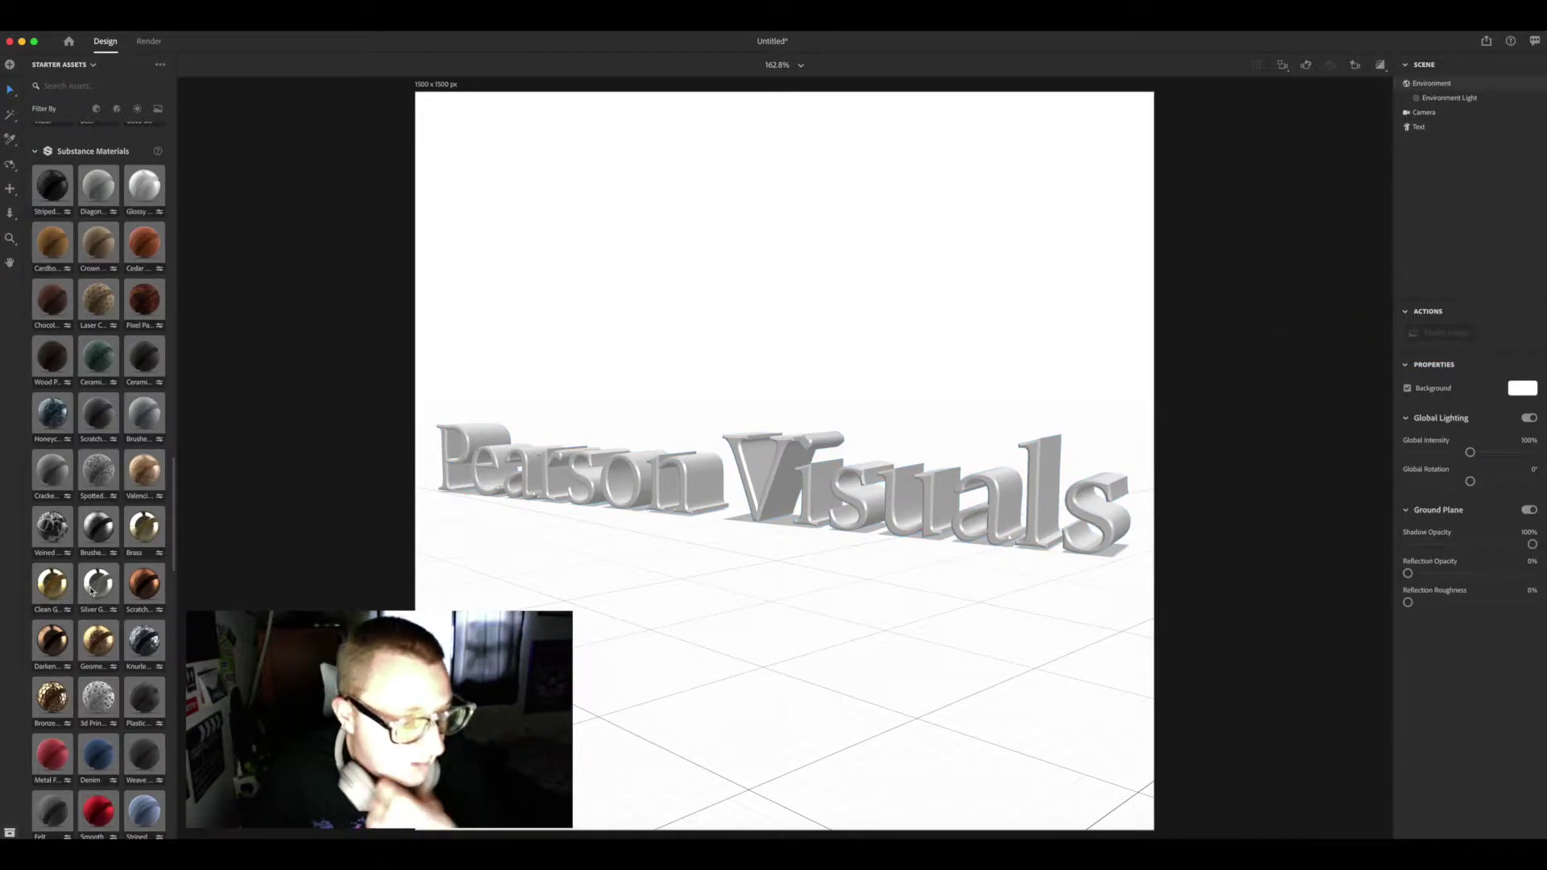
{"action": "left_click_drag", "start_coordinate": [144, 527], "coordinate": [590, 499]}
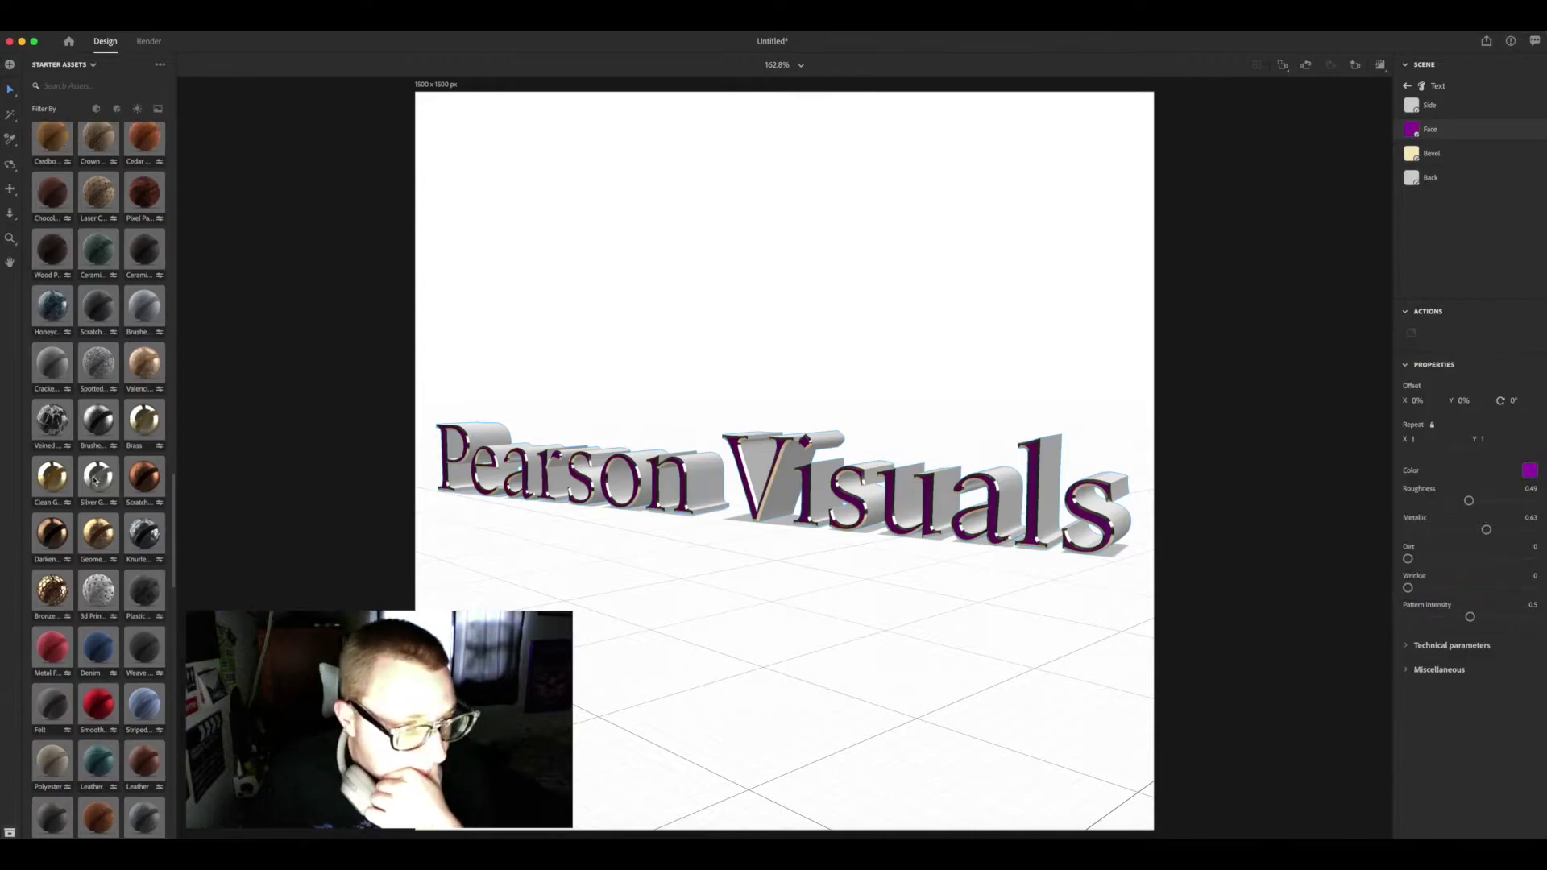
{"action": "left_click", "coordinate": [493, 535]}
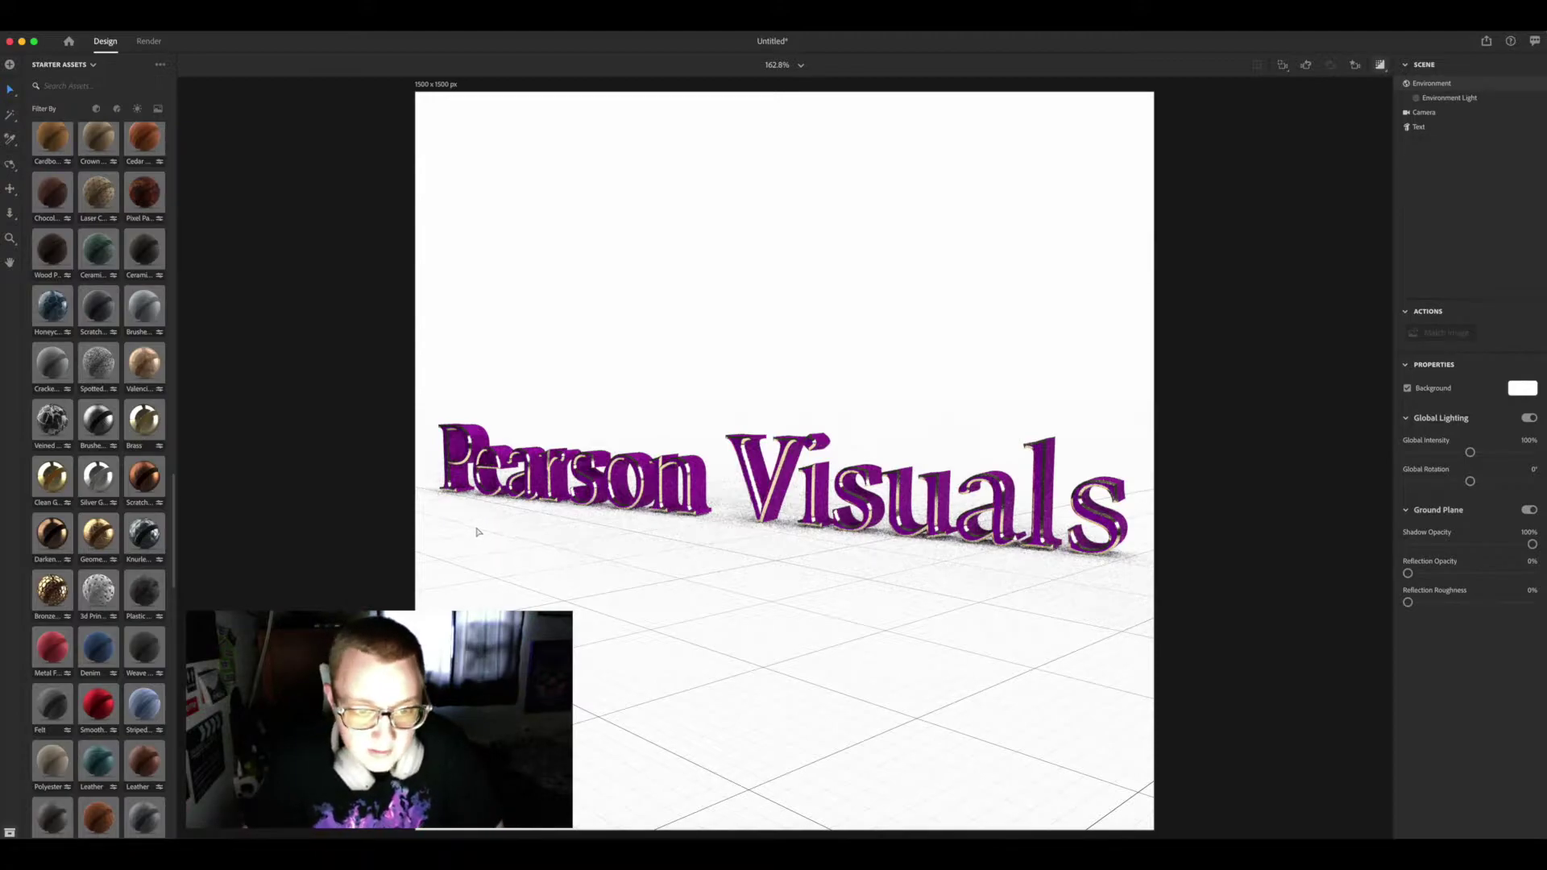
Orbit the camera to view the text from a slightly higher angle.
{"action": "key", "text": "1"}
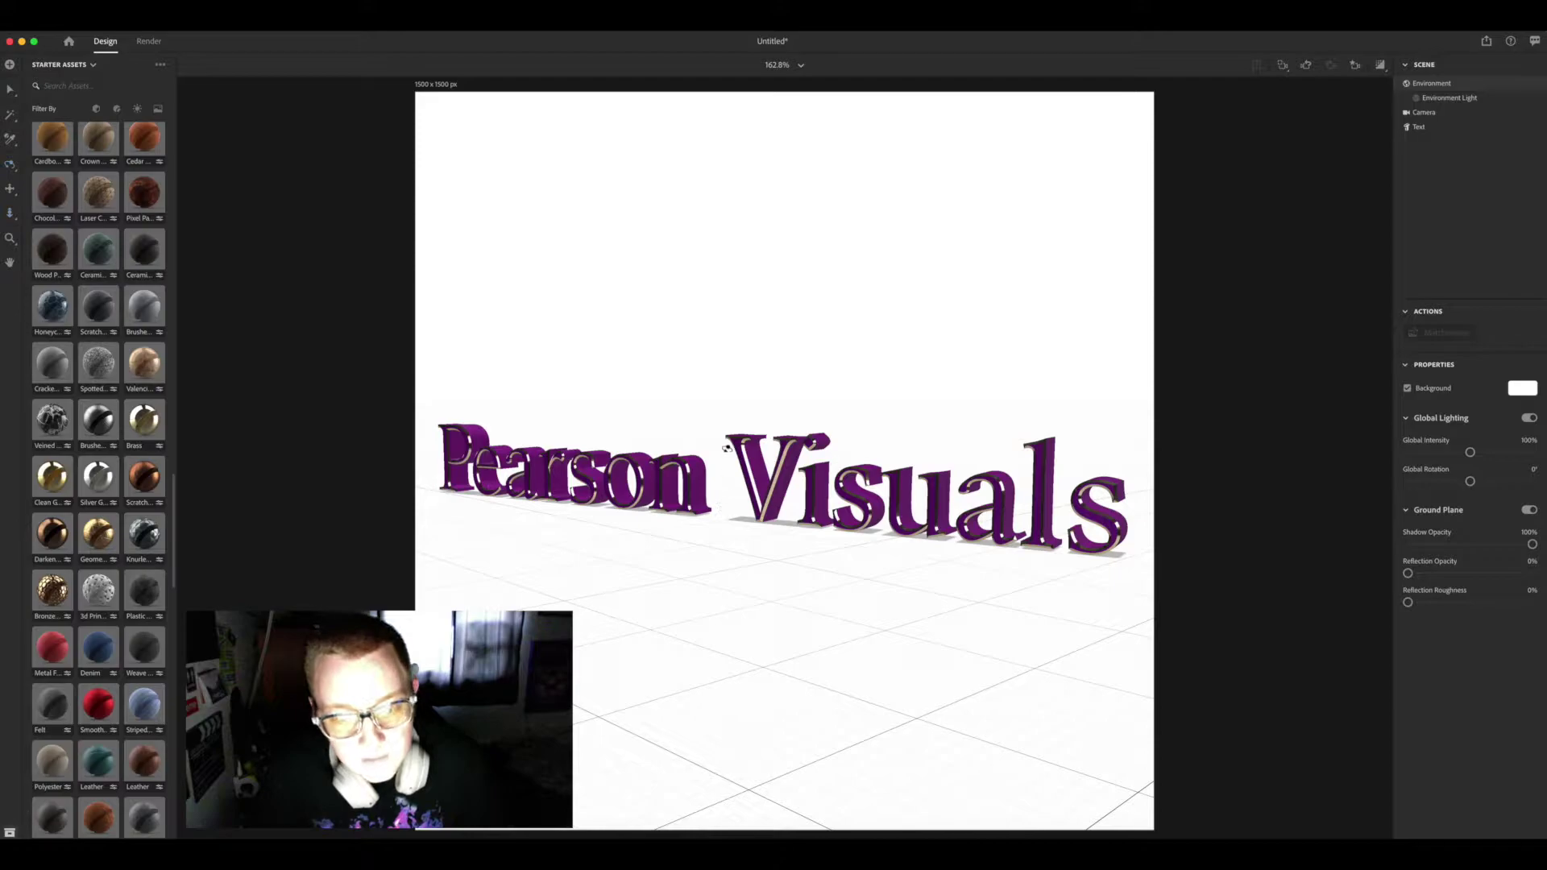
{"action": "left_click_drag", "start_coordinate": [726, 448], "coordinate": [762, 472]}
{"action": "key", "text": "3"}
{"action": "key", "text": "1"}
{"action": "left_click_drag", "start_coordinate": [761, 471], "coordinate": [619, 455]}
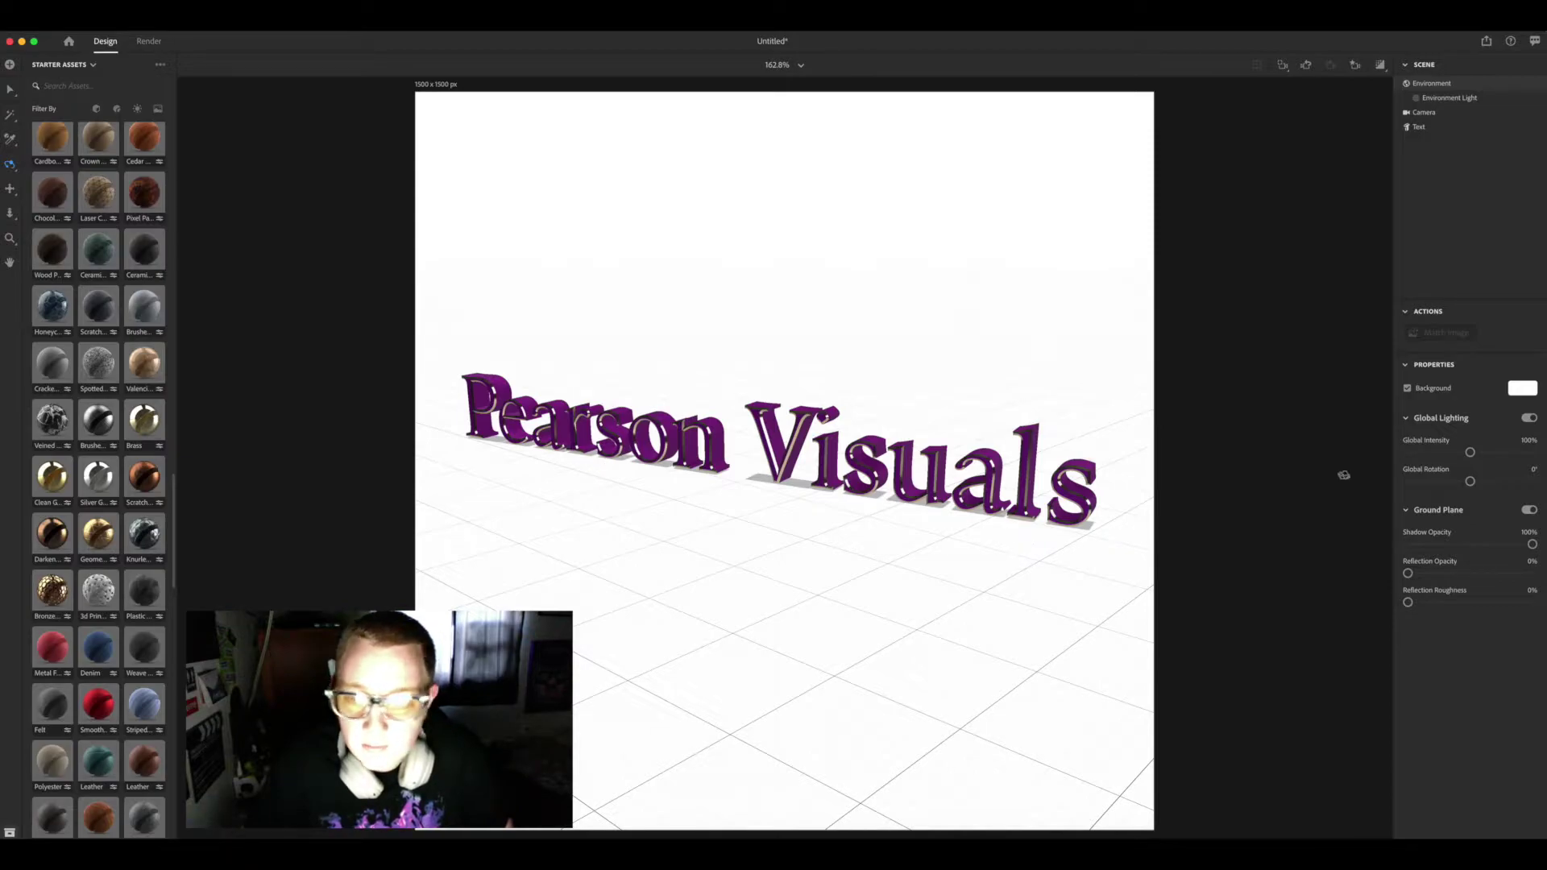
Set the environment background to the Abandoned_building image from the Desktop folder.
{"action": "left_click", "coordinate": [1522, 393]}
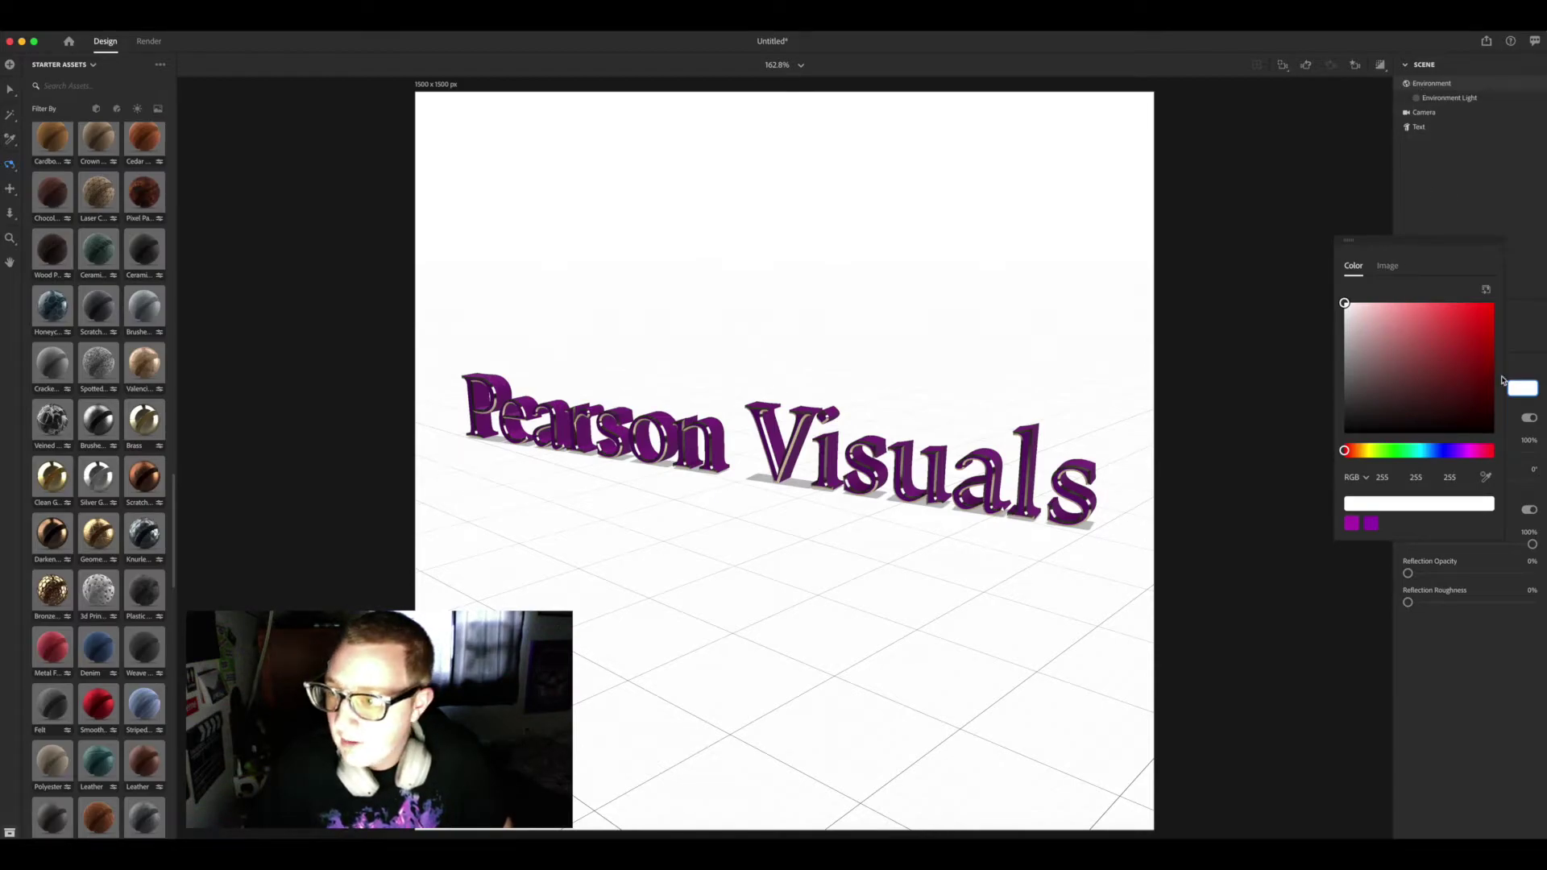
{"action": "left_click", "coordinate": [1387, 266]}
{"action": "left_click", "coordinate": [1439, 385]}
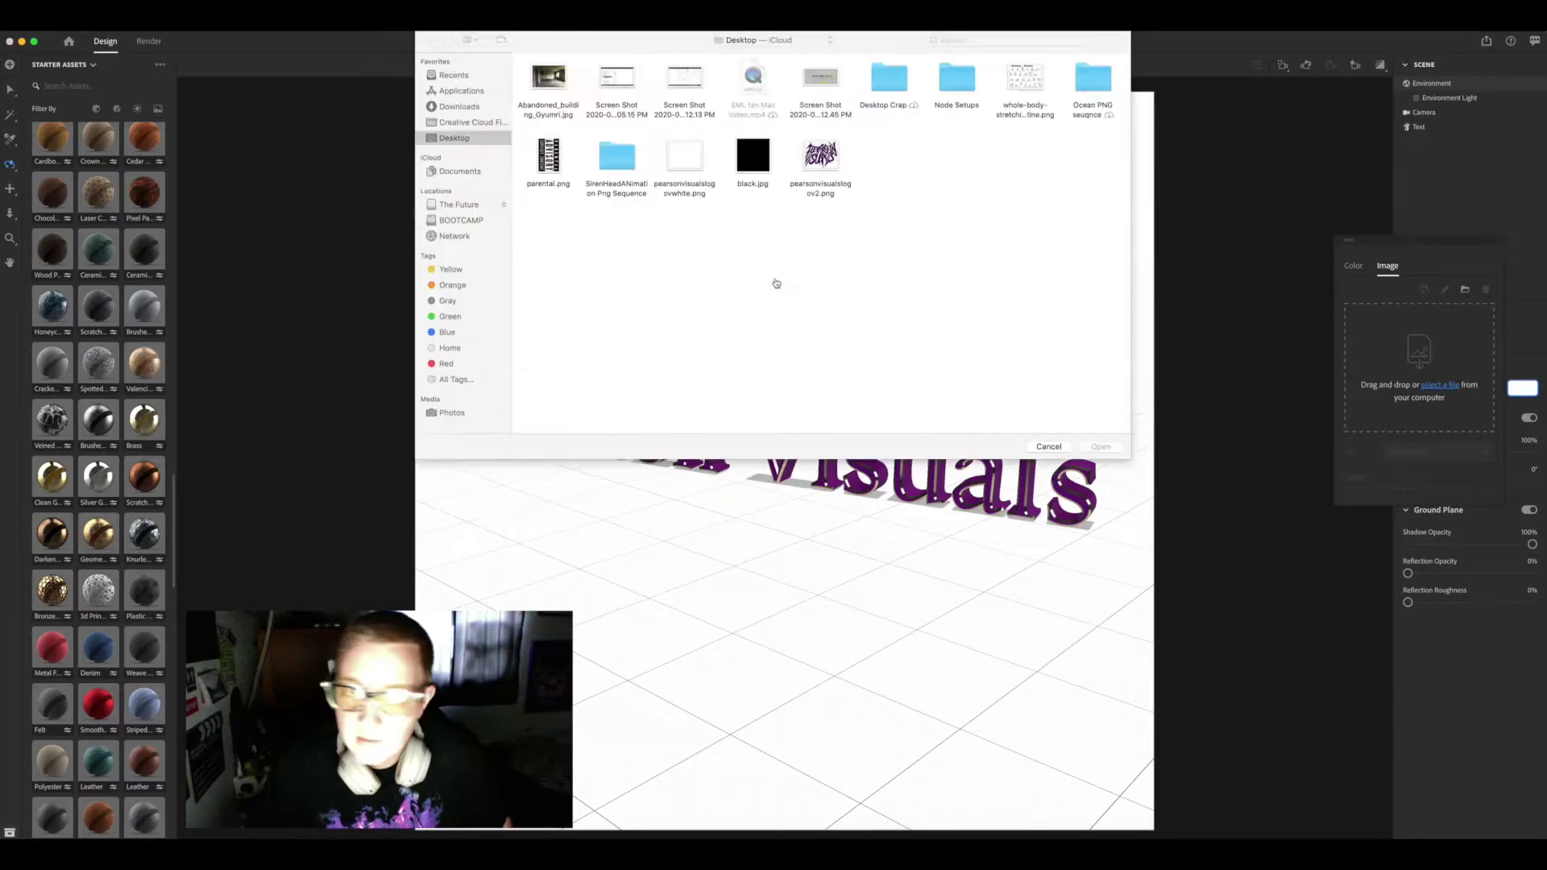
{"action": "left_click", "coordinate": [561, 90]}
{"action": "left_click", "coordinate": [1100, 450]}
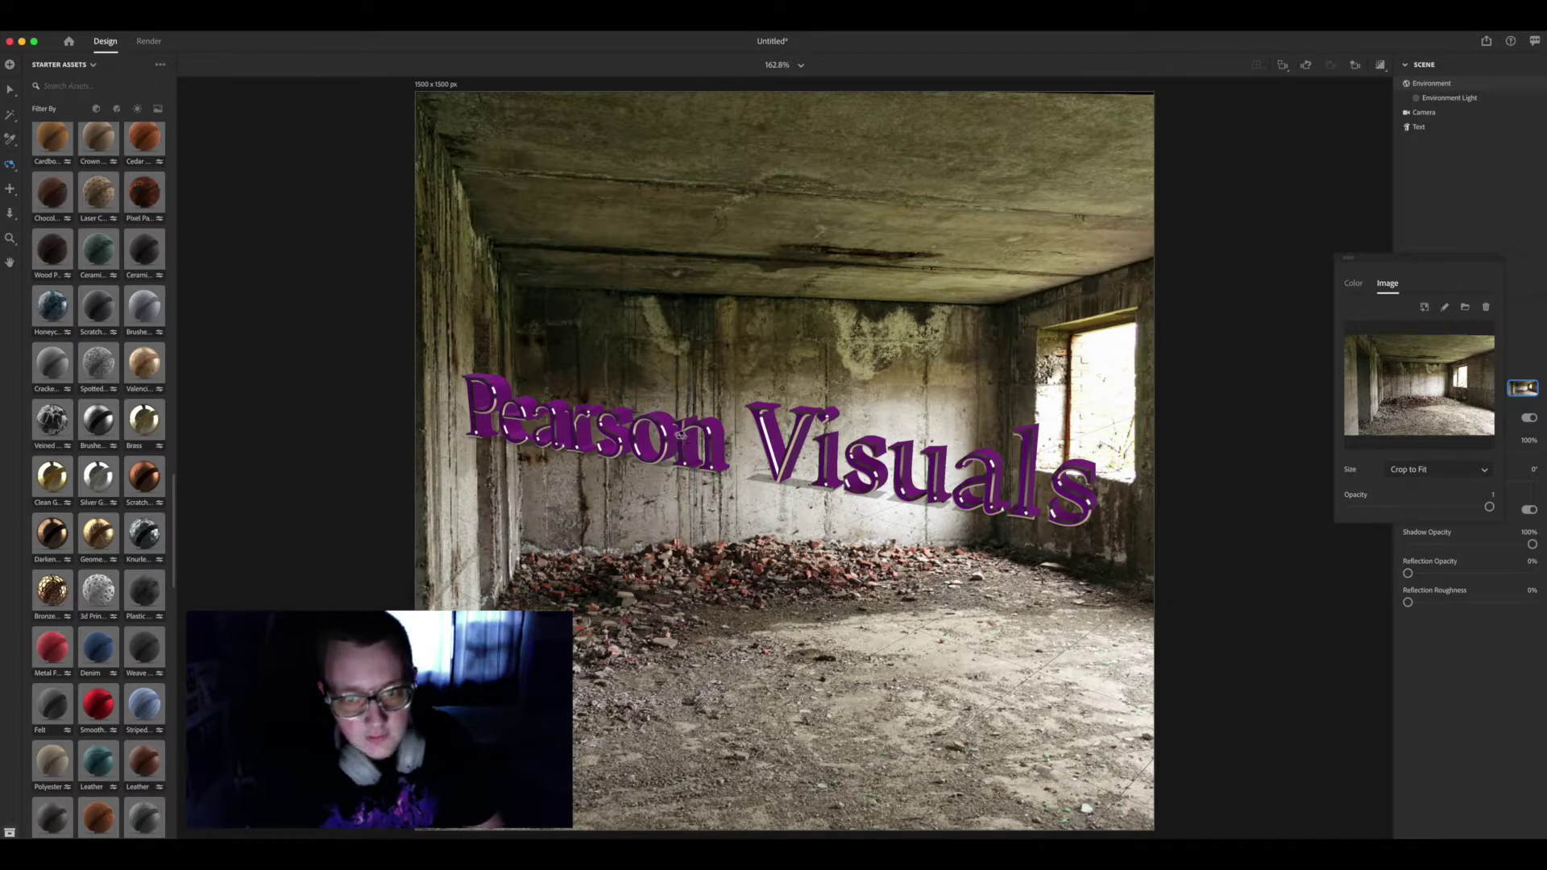
Shift the camera framing so the text sits low over the floor of the abandoned room.
{"action": "left_click_drag", "start_coordinate": [683, 457], "coordinate": [709, 617]}
{"action": "key", "text": "2"}
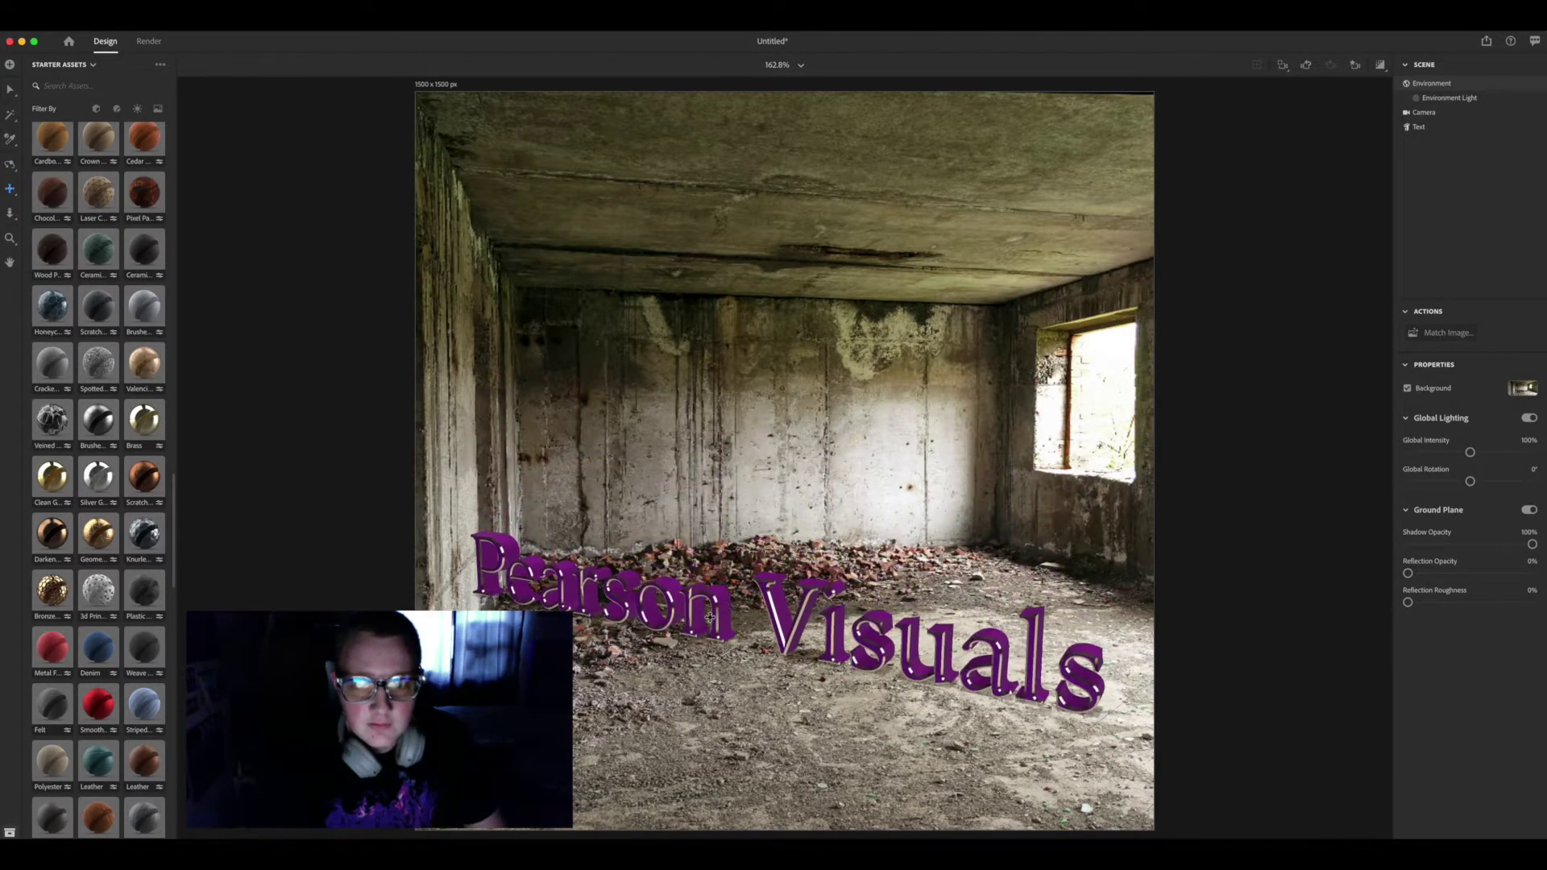
{"action": "left_click", "coordinate": [126, 25]}
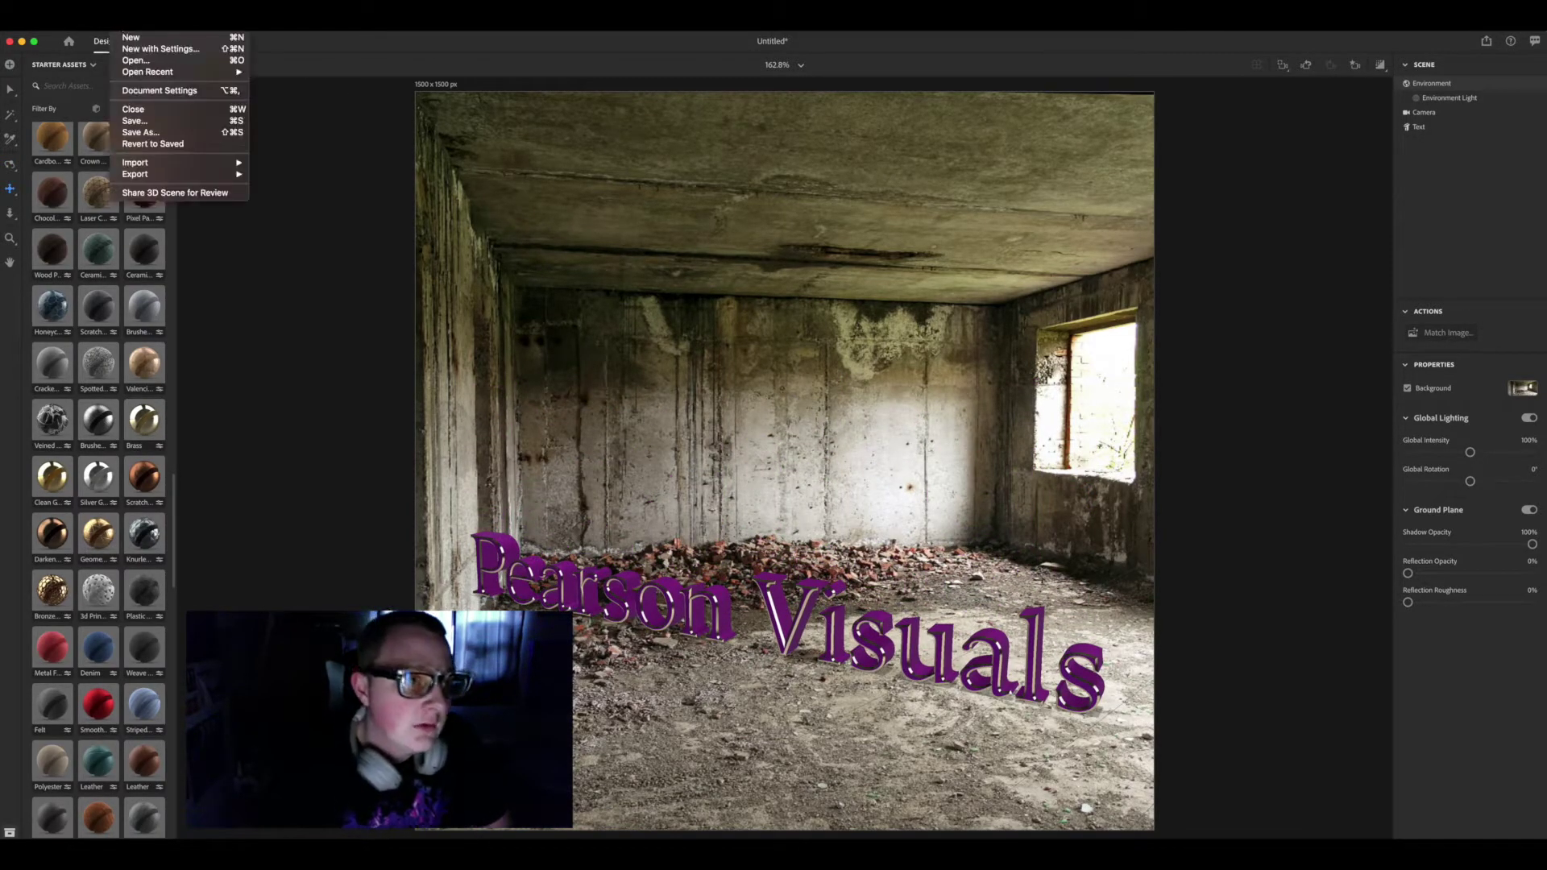
{"action": "left_click", "coordinate": [130, 48]}
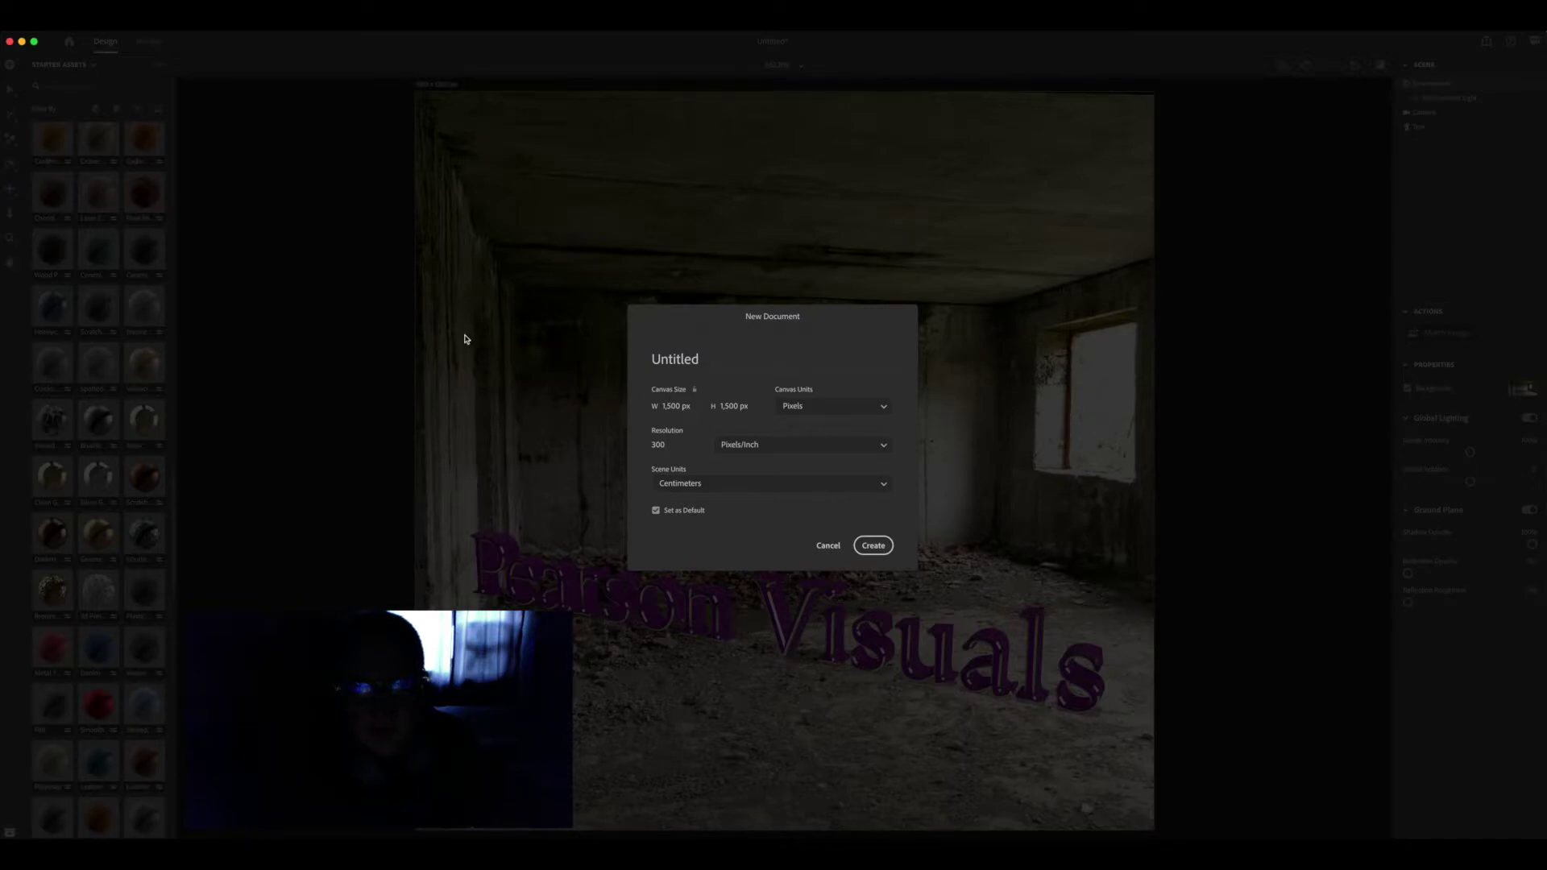
{"action": "left_click", "coordinate": [825, 547]}
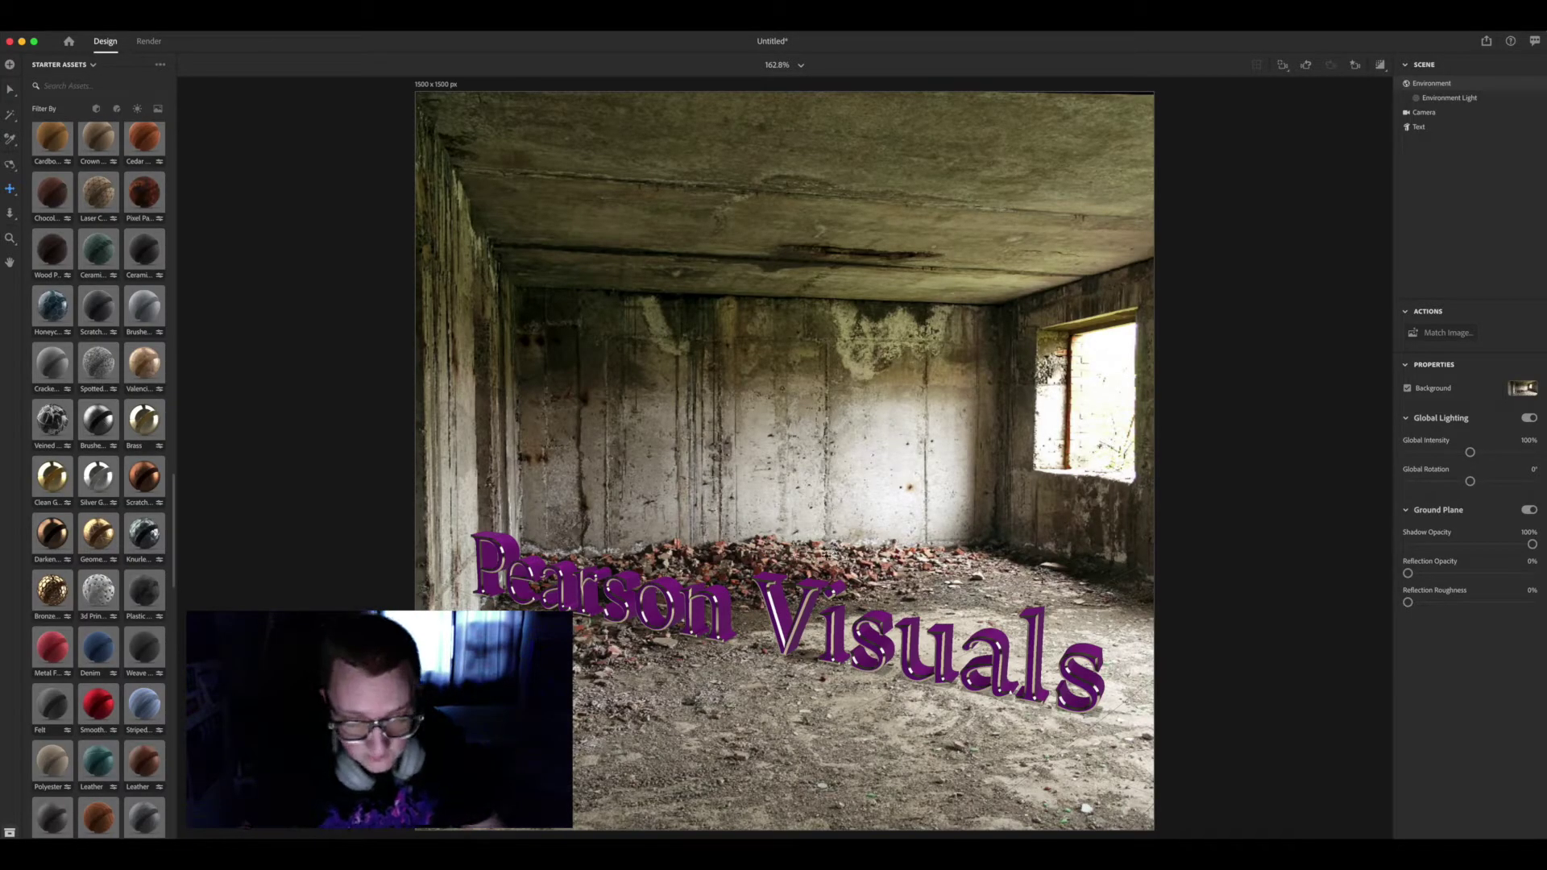
Orbit the camera slightly and match the scene to the background, resizing the canvas to Image Aspect Ratio and creating Multiple Lights.
{"action": "left_click_drag", "start_coordinate": [791, 601], "coordinate": [767, 567]}
{"action": "left_click", "coordinate": [1442, 337]}
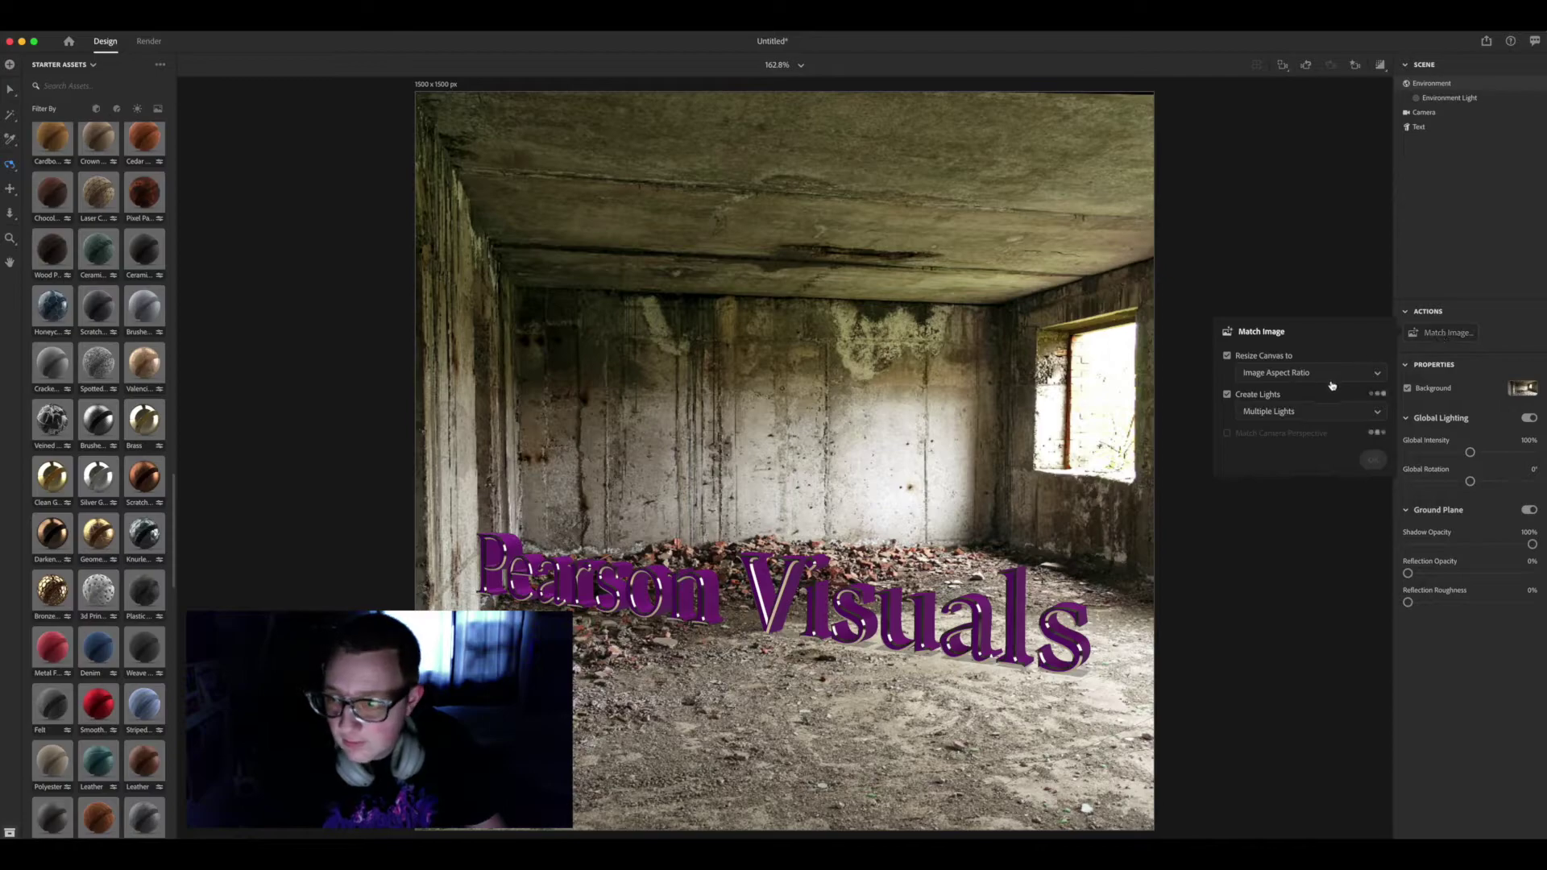
{"action": "left_click", "coordinate": [1373, 459]}
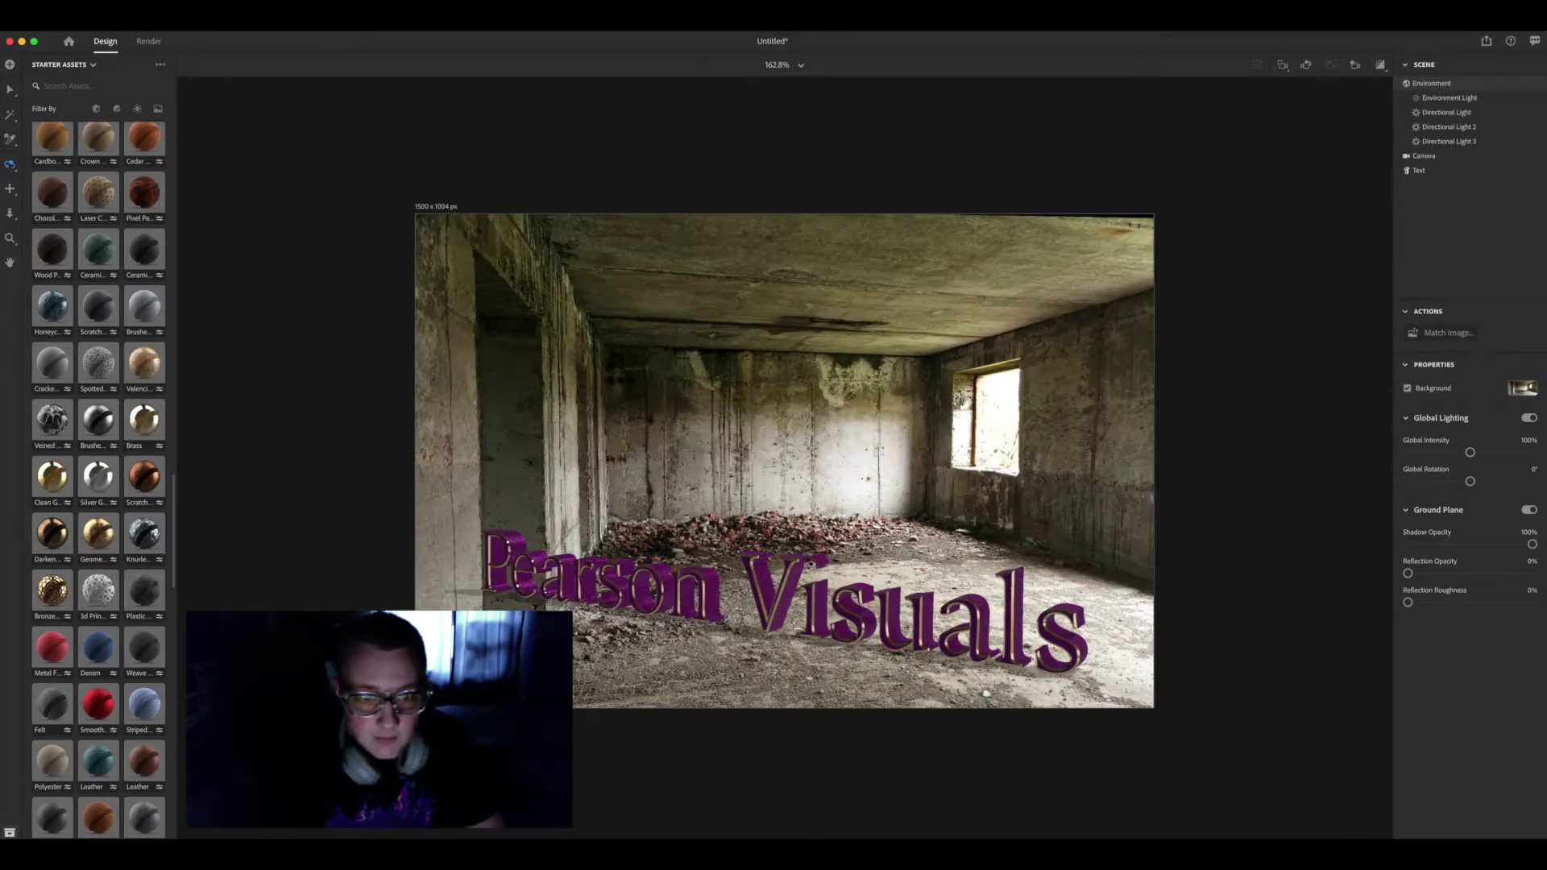
Move the text deeper into the room, onto the floor just in front of the rubble pile.
{"action": "key", "text": "v"}
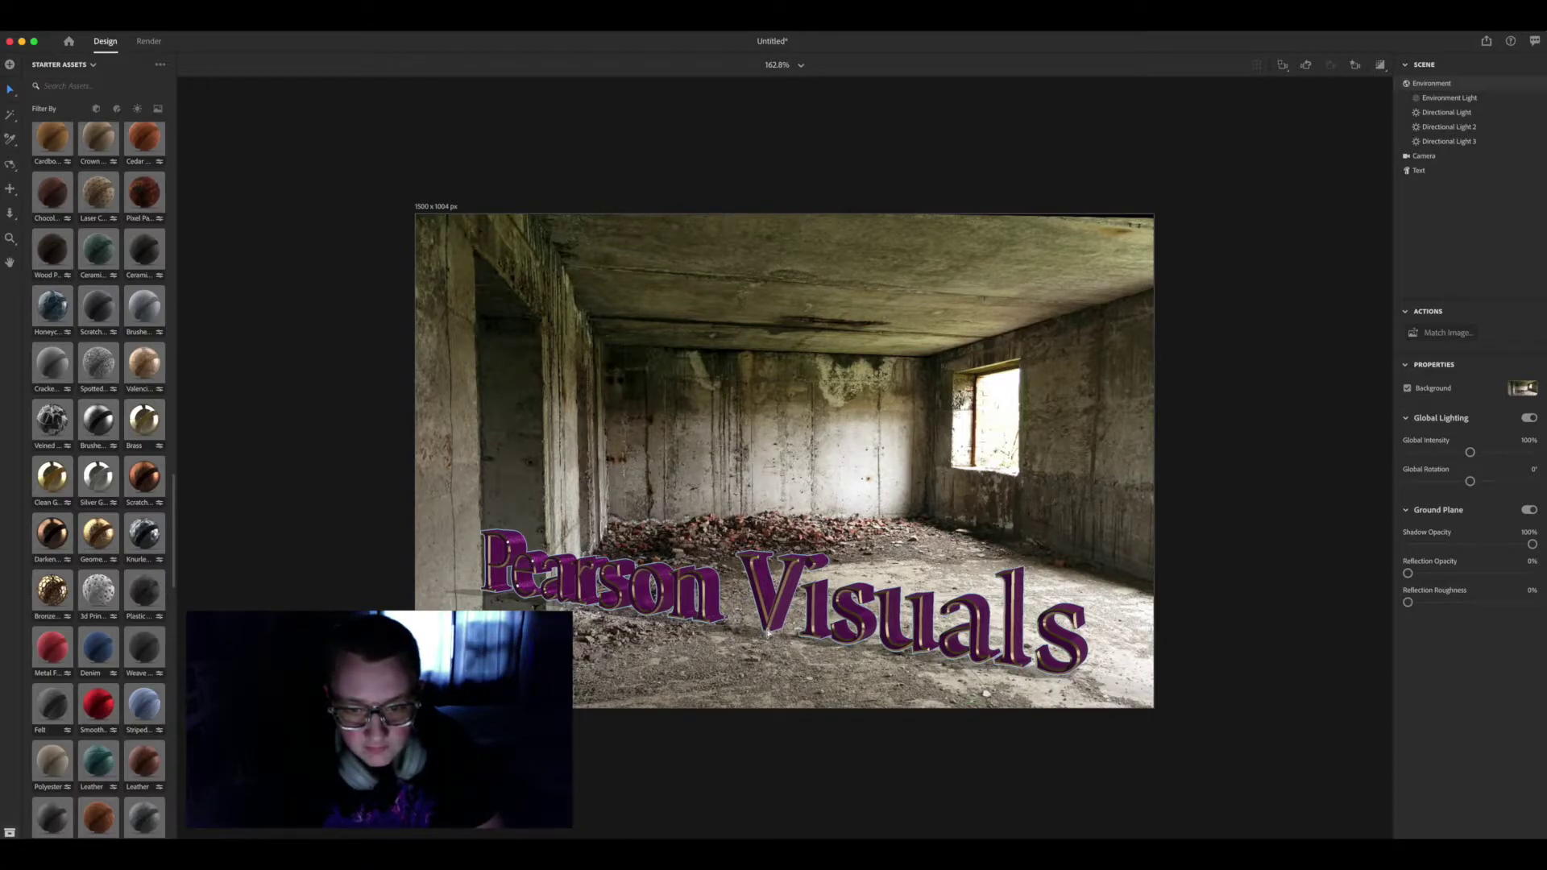
{"action": "left_click", "coordinate": [503, 568]}
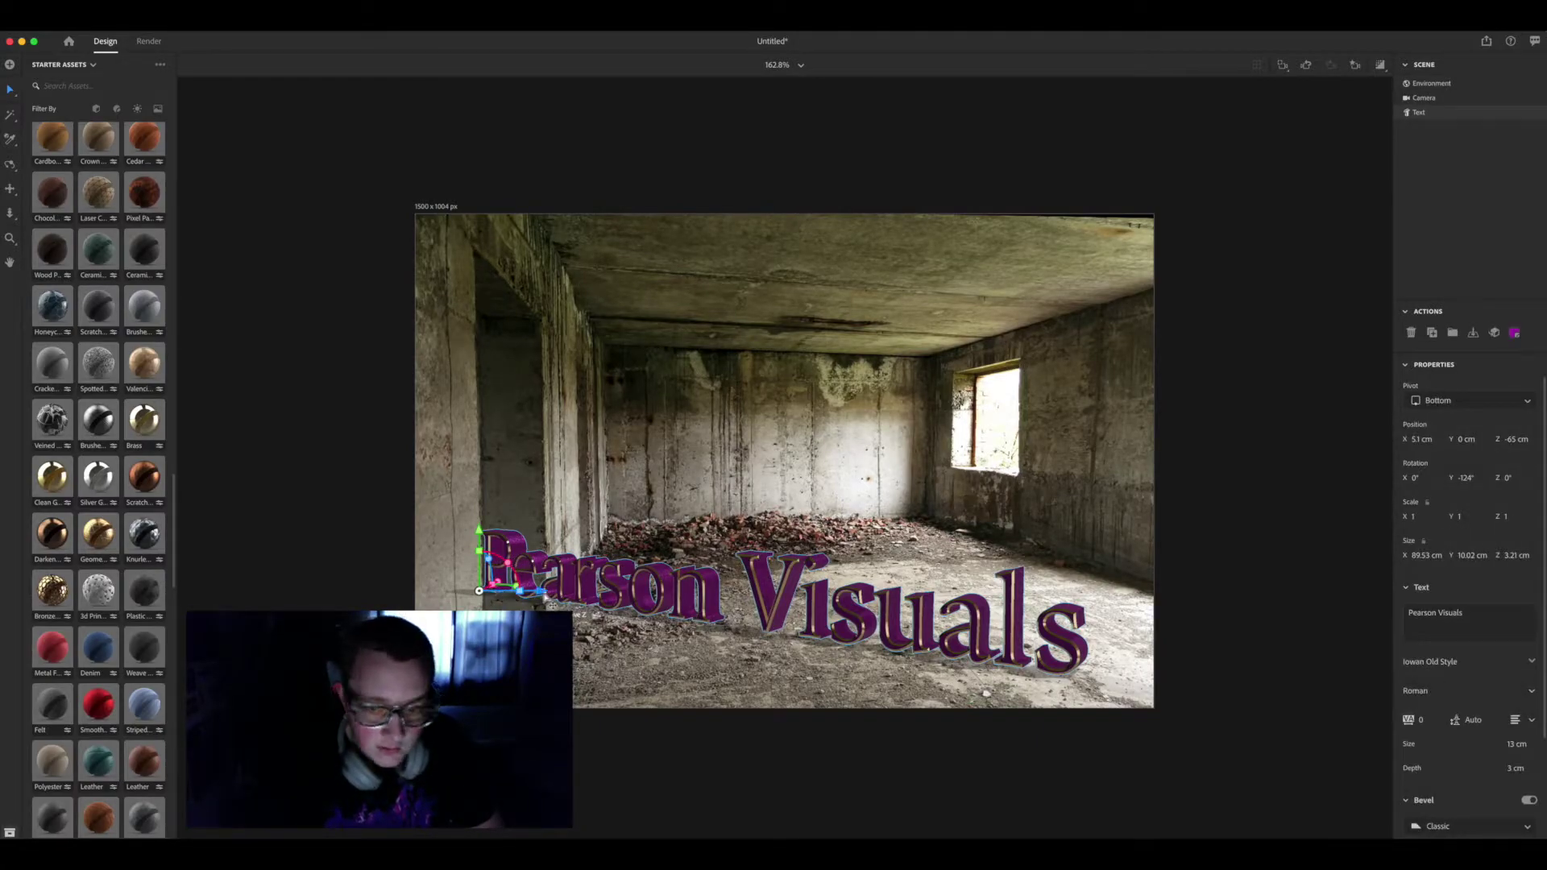
{"action": "left_click_drag", "start_coordinate": [544, 601], "coordinate": [650, 548]}
Set the rotation of the first Directional Light to 114° and re-aim Directional Light 2 by changing its rotation.
{"action": "left_click_drag", "start_coordinate": [1472, 449], "coordinate": [1512, 452]}
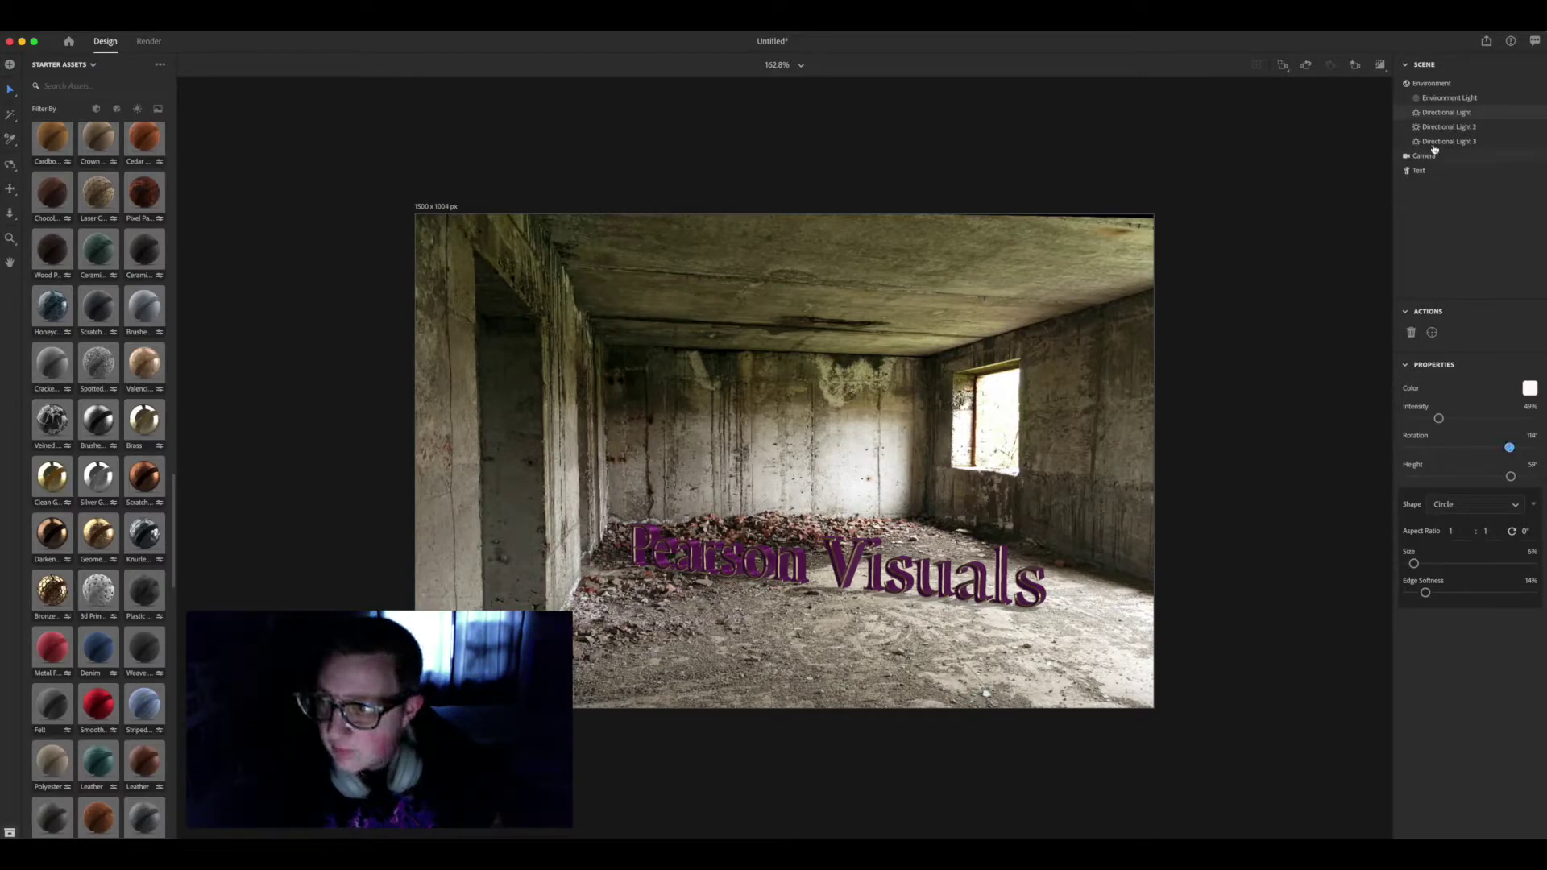
{"action": "left_click", "coordinate": [1450, 126]}
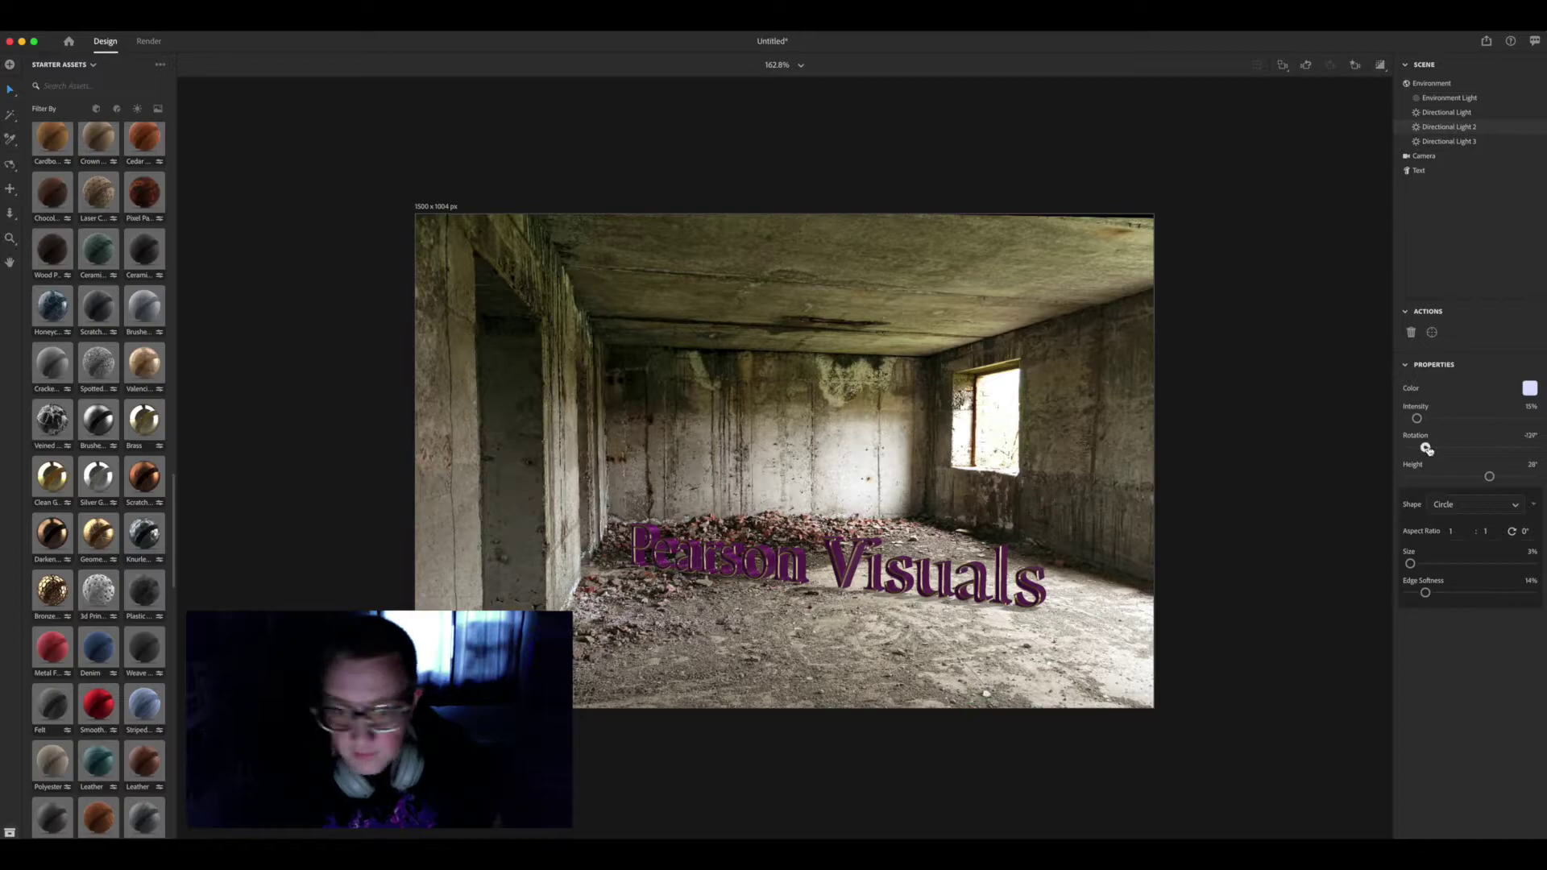
{"action": "mouse_move", "coordinate": [1427, 449]}
{"action": "left_mouse_down"}
{"action": "mouse_move", "coordinate": [1442, 449]}
{"action": "mouse_move", "coordinate": [1397, 453]}
{"action": "left_mouse_up"}
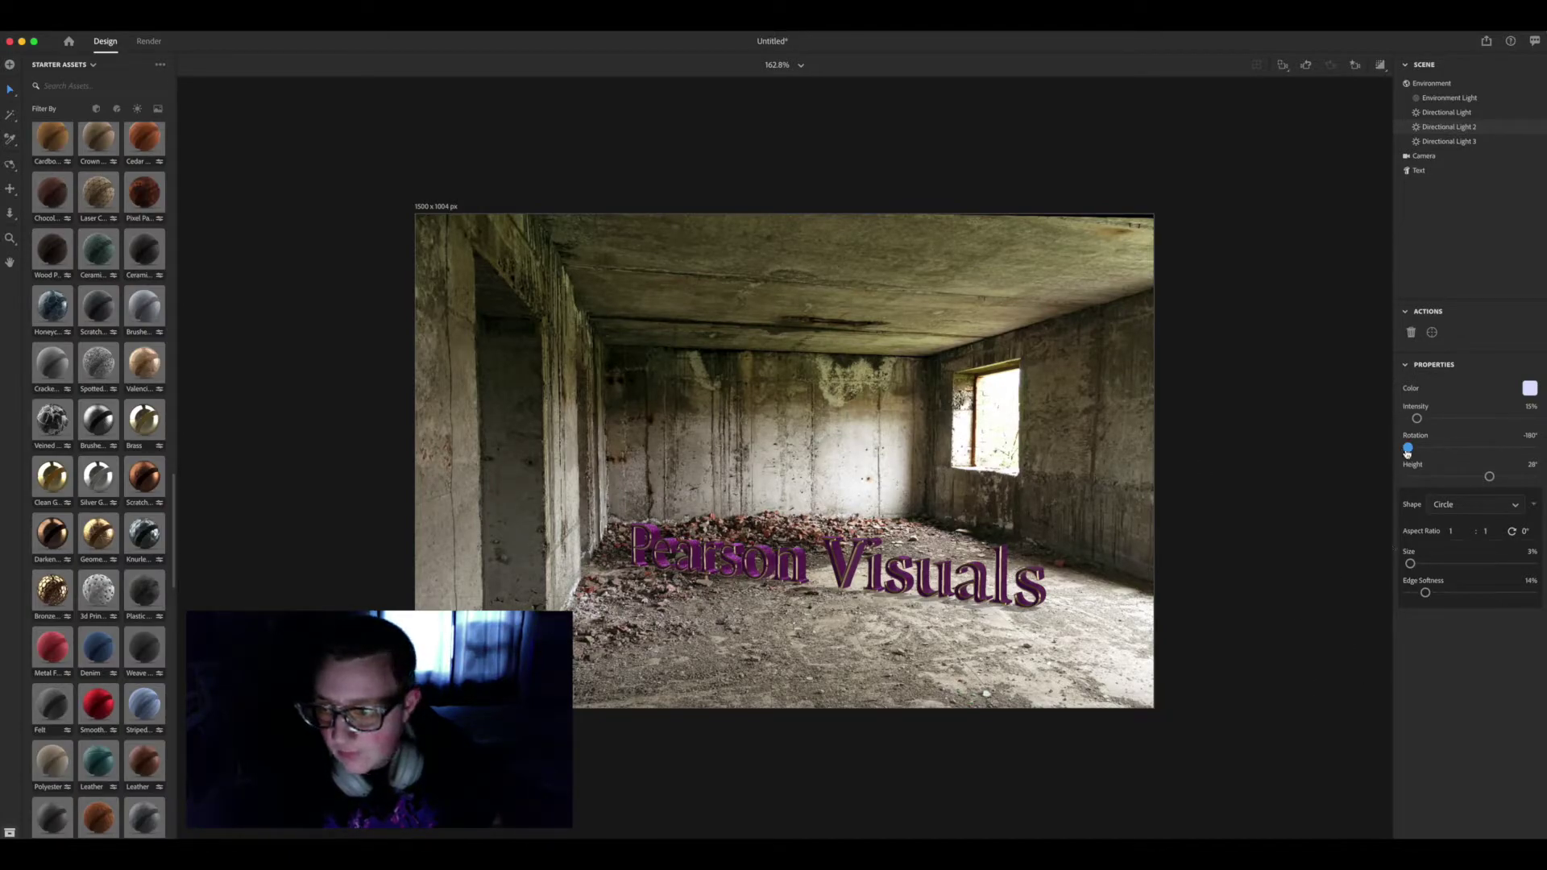
{"action": "left_click_drag", "start_coordinate": [1407, 449], "coordinate": [1429, 448]}
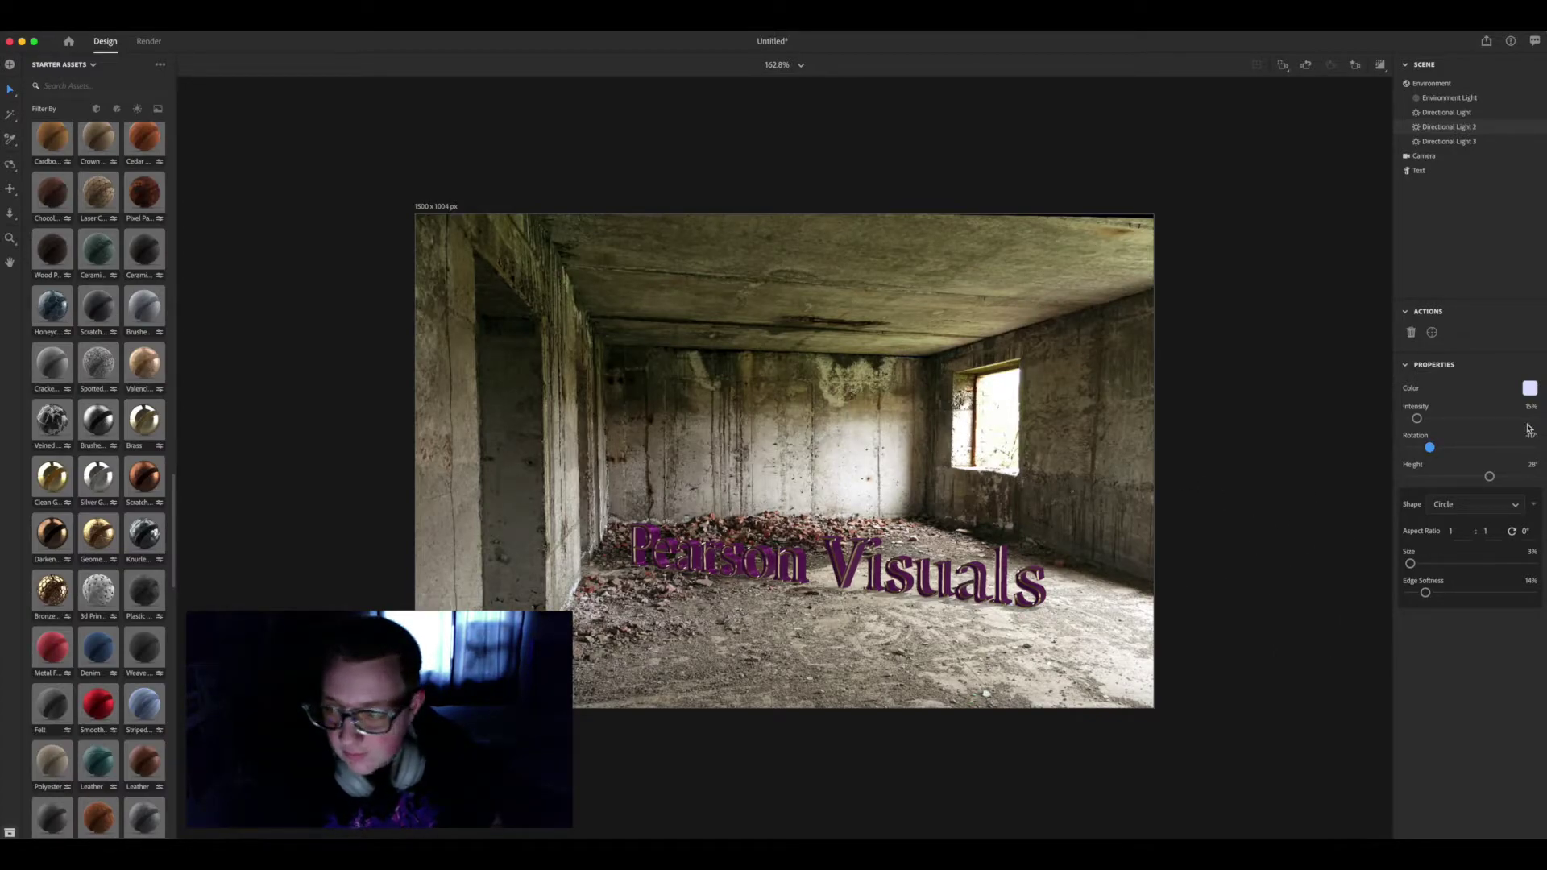
Set the rotation of Directional Light 3 to -75°.
{"action": "mouse_move", "coordinate": [1430, 448]}
{"action": "left_mouse_down"}
{"action": "mouse_move", "coordinate": [1450, 448]}
{"action": "mouse_move", "coordinate": [1357, 464]}
{"action": "mouse_move", "coordinate": [1495, 467]}
{"action": "mouse_move", "coordinate": [1411, 449]}
{"action": "mouse_move", "coordinate": [1444, 448]}
{"action": "left_mouse_up"}
{"action": "left_click", "coordinate": [1448, 141]}
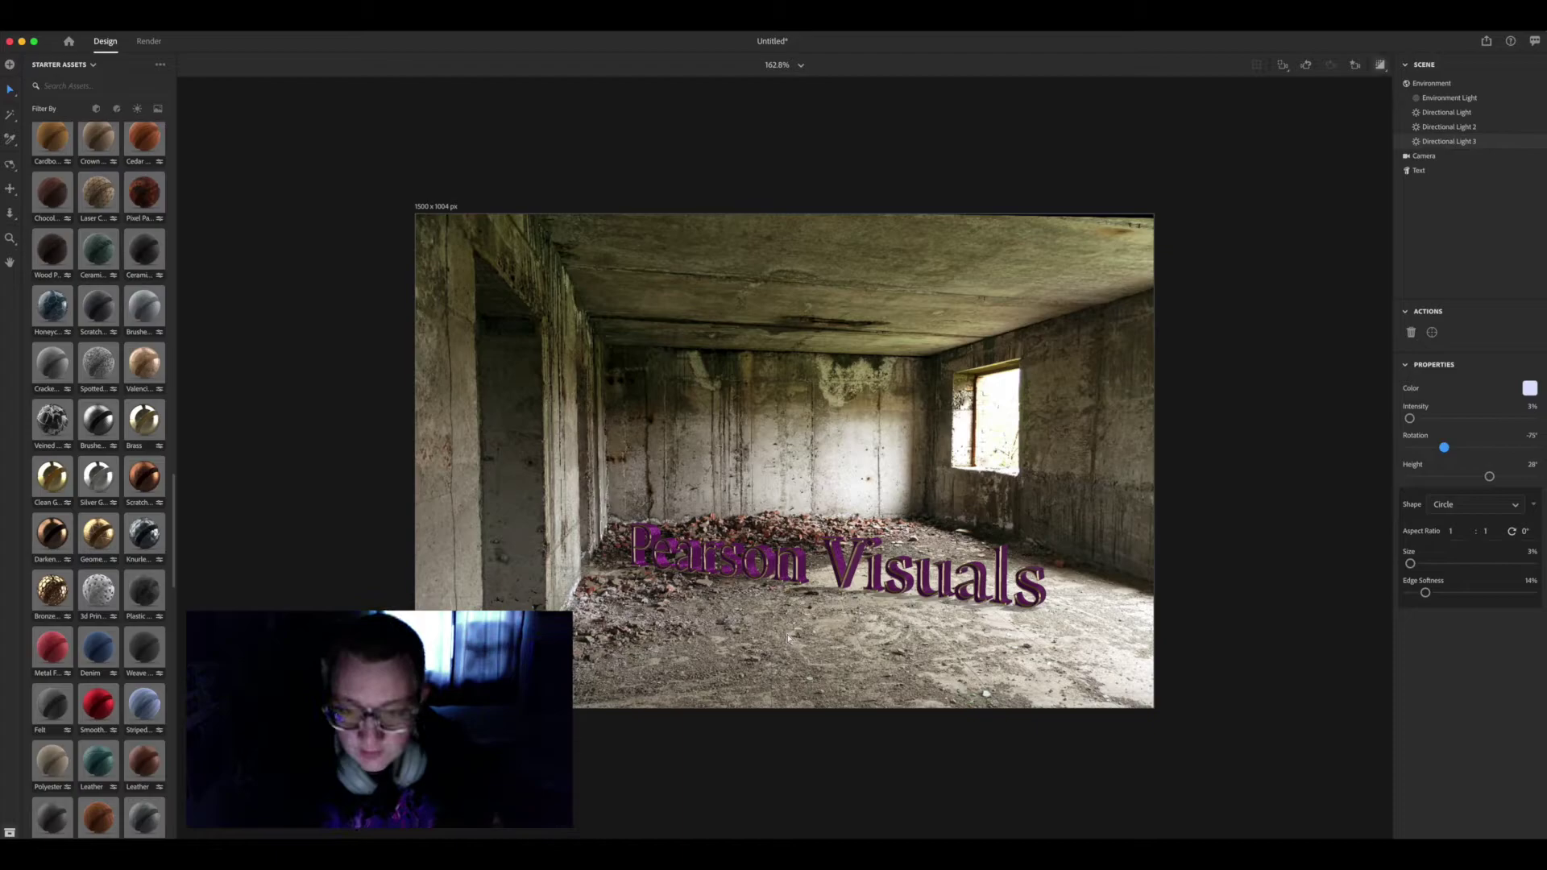
{"action": "left_click", "coordinate": [788, 637]}
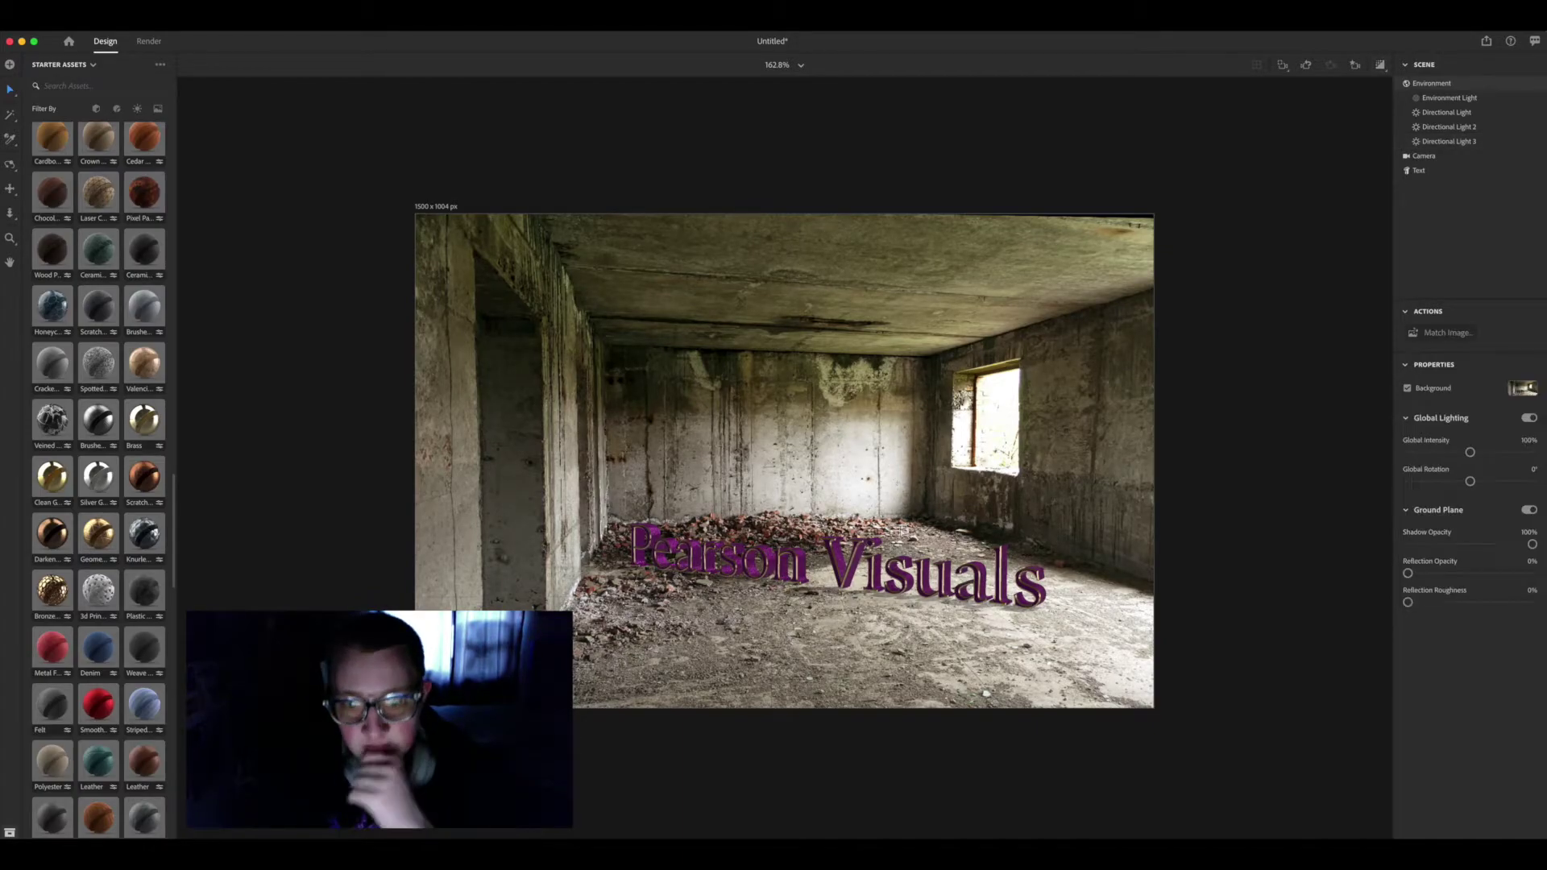
Apply the Clean Gold material to the sides of the text.
{"action": "left_click_drag", "start_coordinate": [51, 476], "coordinate": [655, 533]}
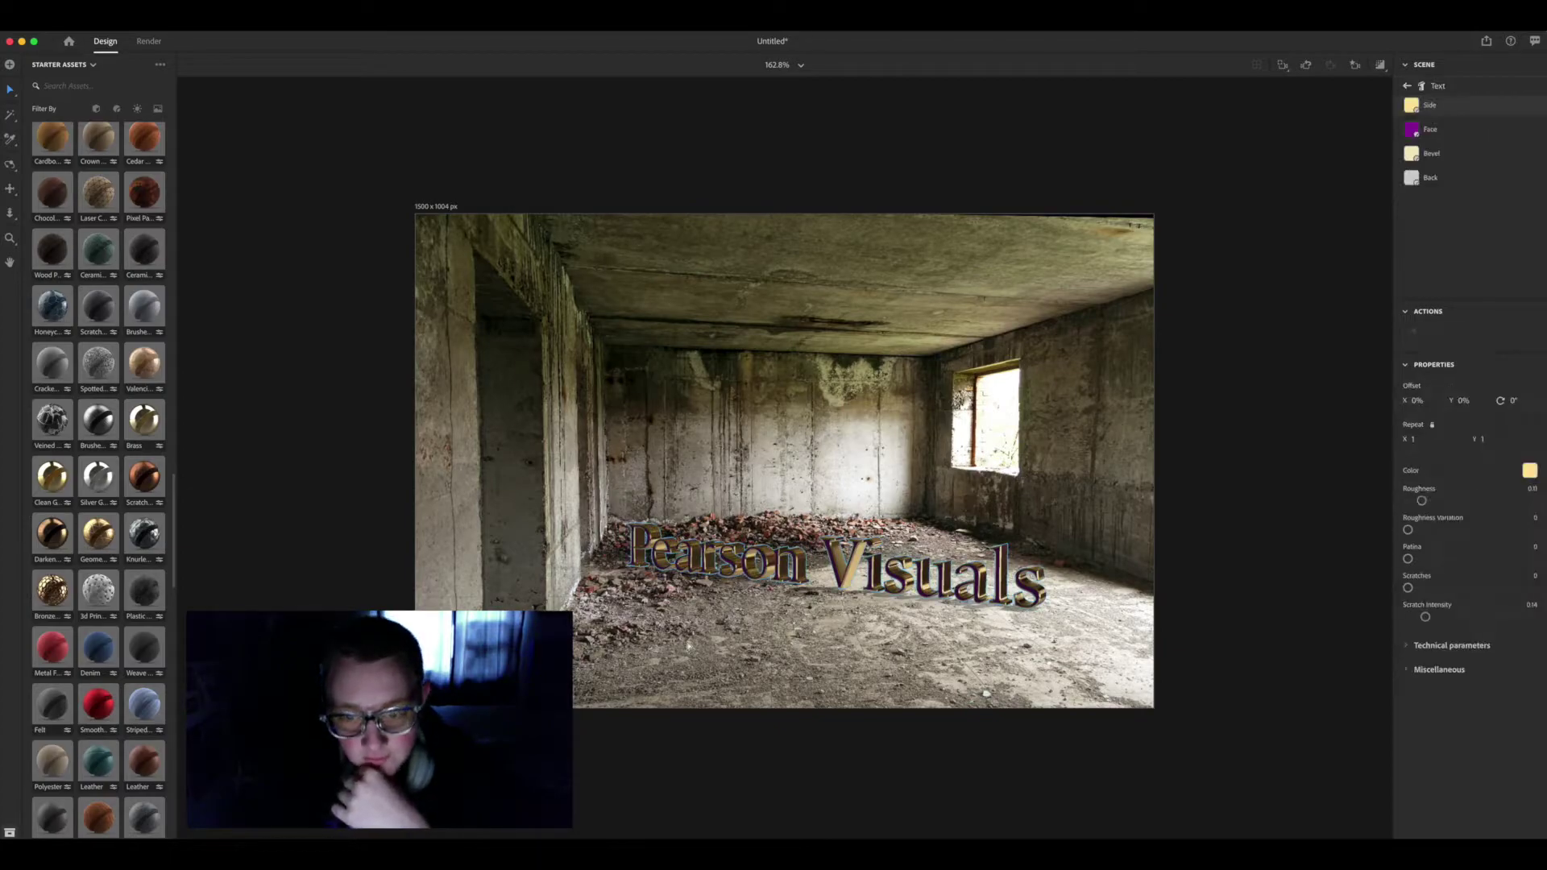
{"action": "left_click", "coordinate": [821, 464]}
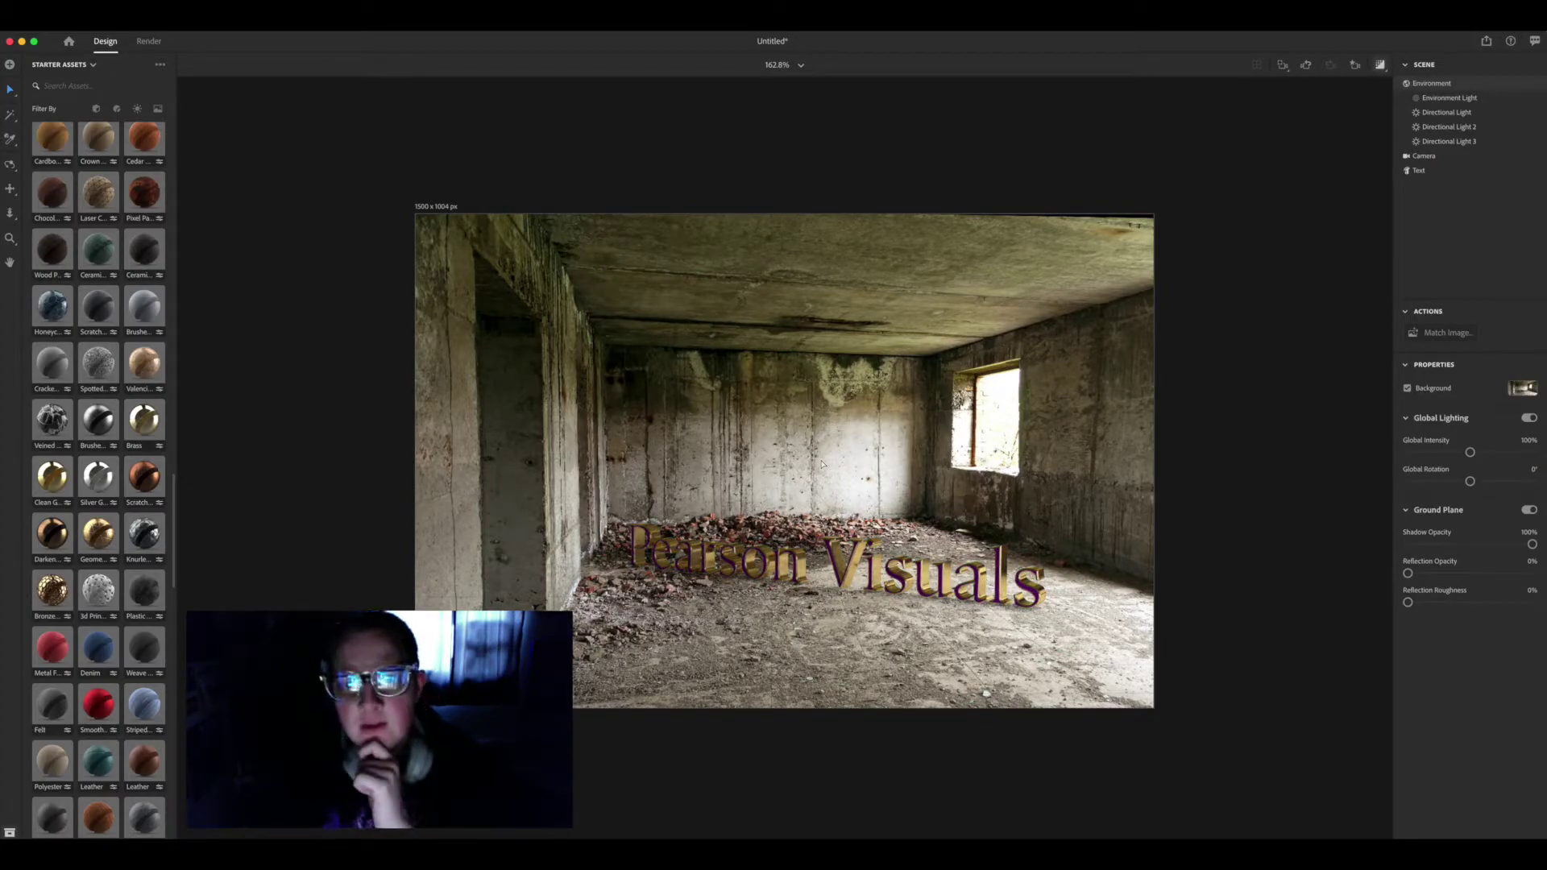
Render the scene locally with the export filename "Pearsonvisuals Text", High (Slow) quality and the PSD (16 Bits/Channel) format.
{"action": "left_click", "coordinate": [146, 43]}
{"action": "left_click", "coordinate": [1456, 129]}
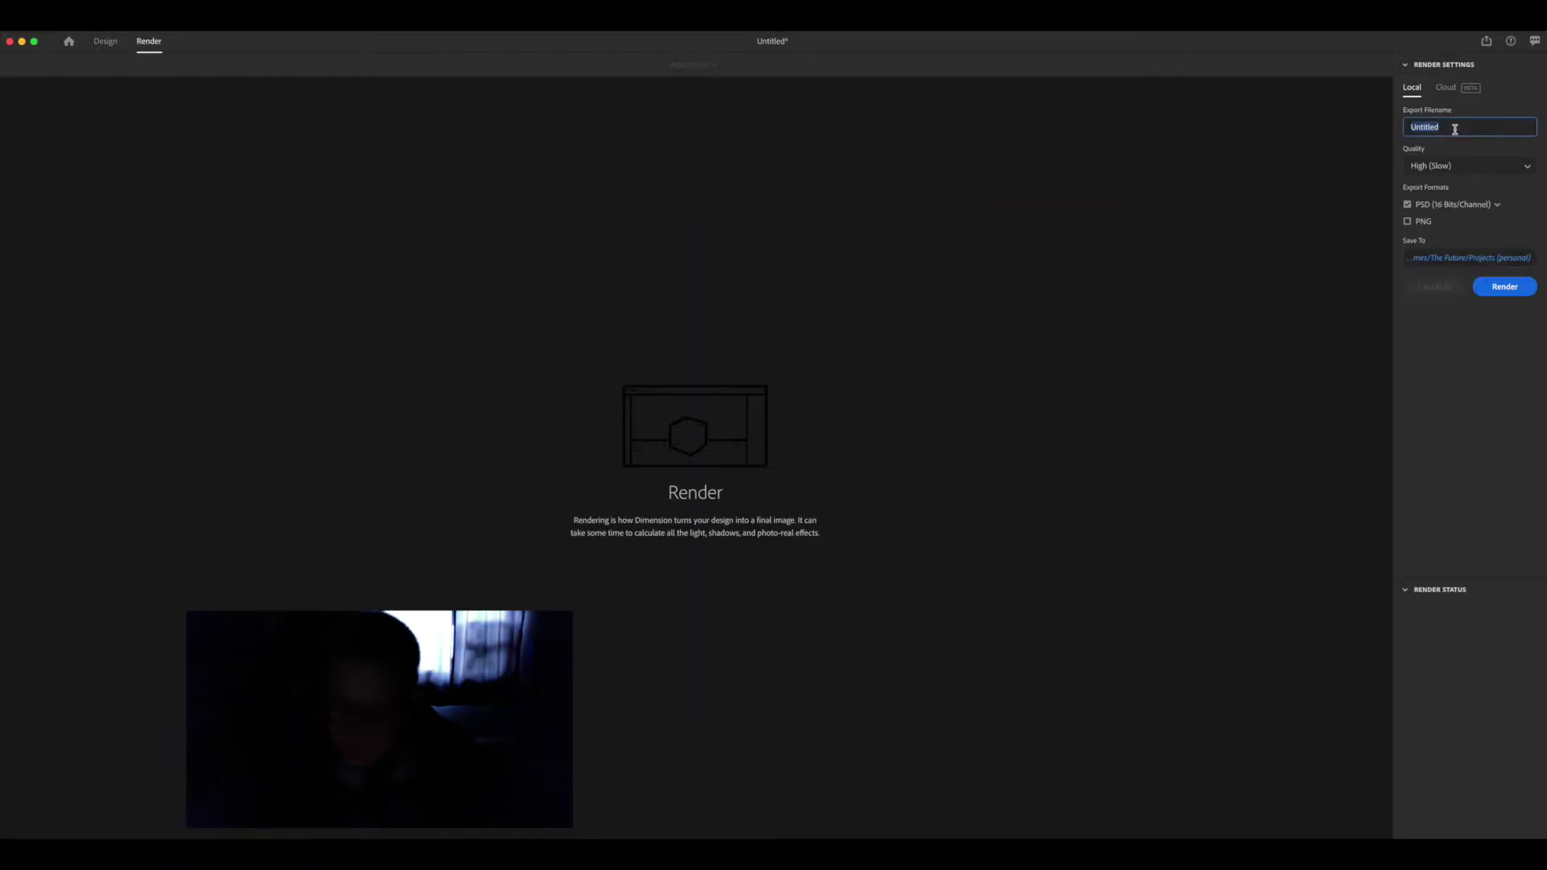
{"action": "type", "text": "Pearsonvisuals Text"}
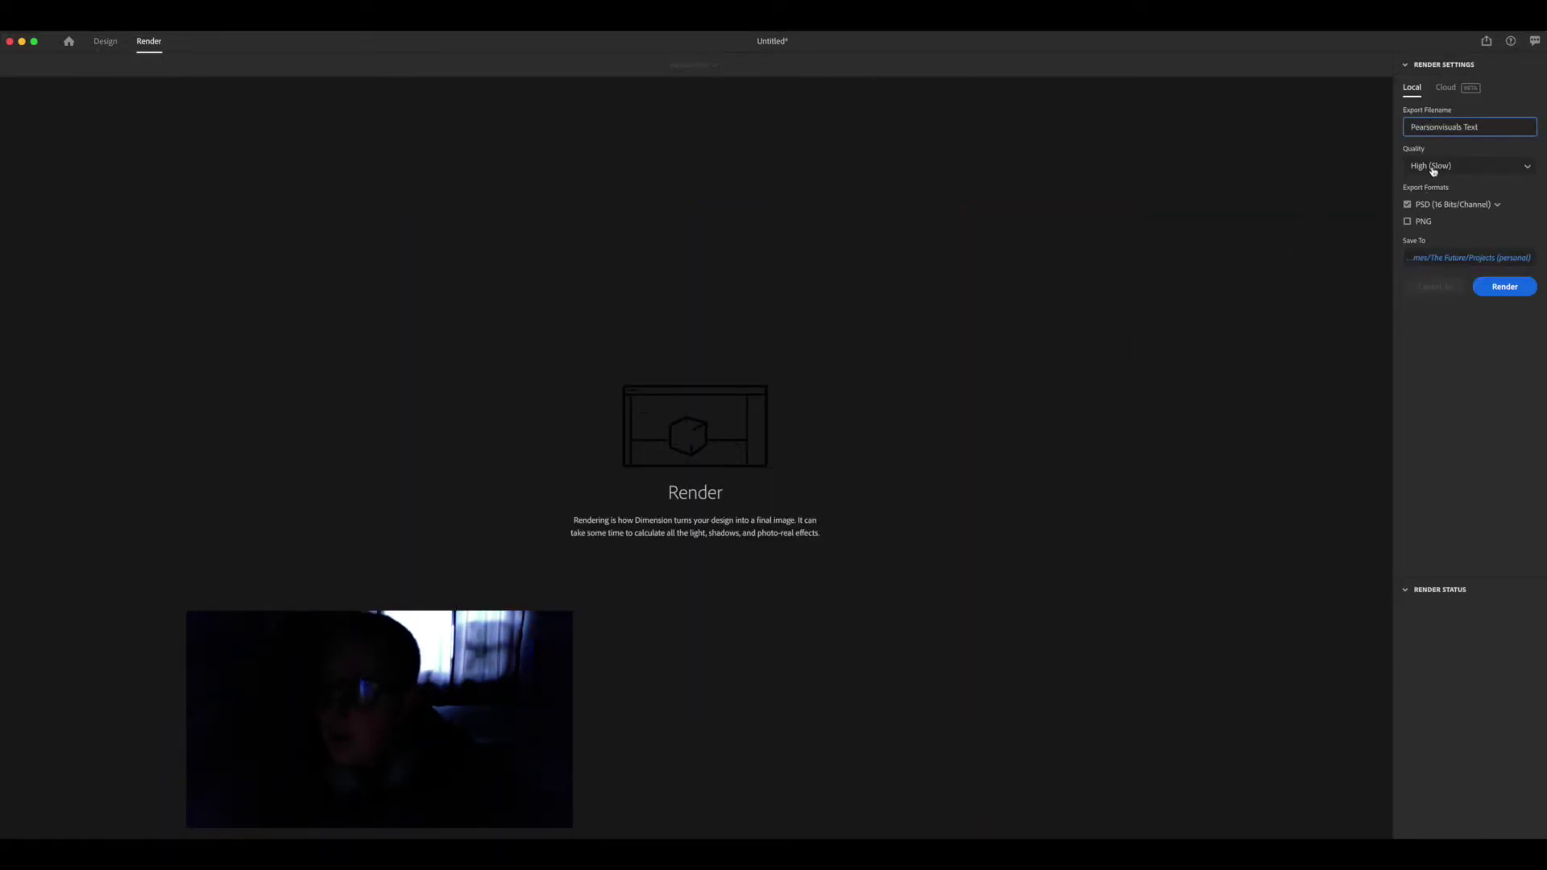
{"action": "left_click", "coordinate": [1433, 167]}
{"action": "left_click", "coordinate": [1433, 228]}
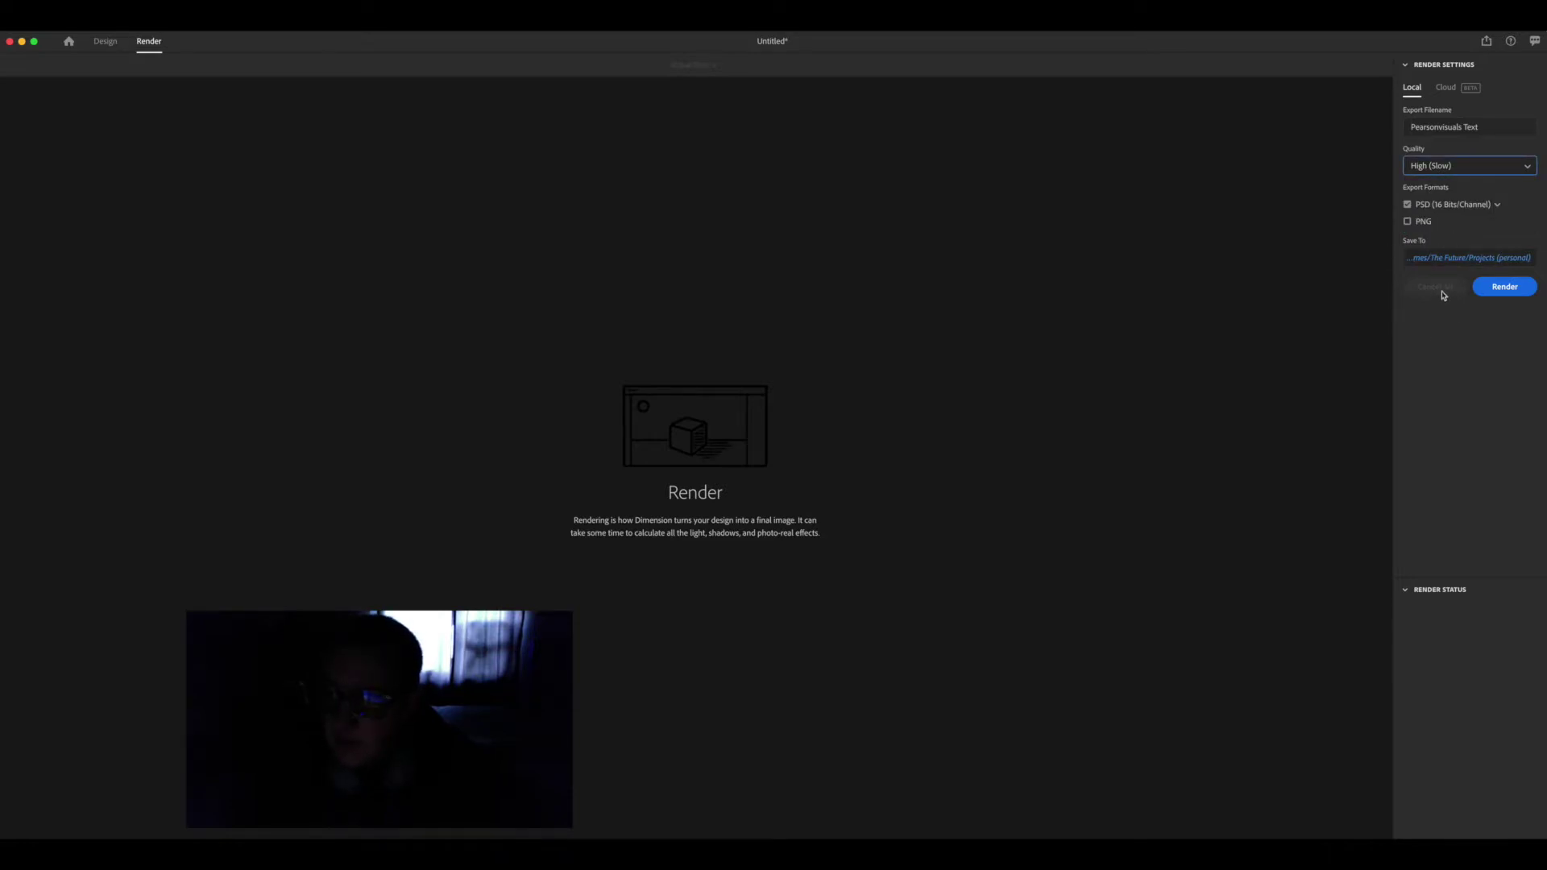
{"action": "left_click", "coordinate": [1505, 287]}
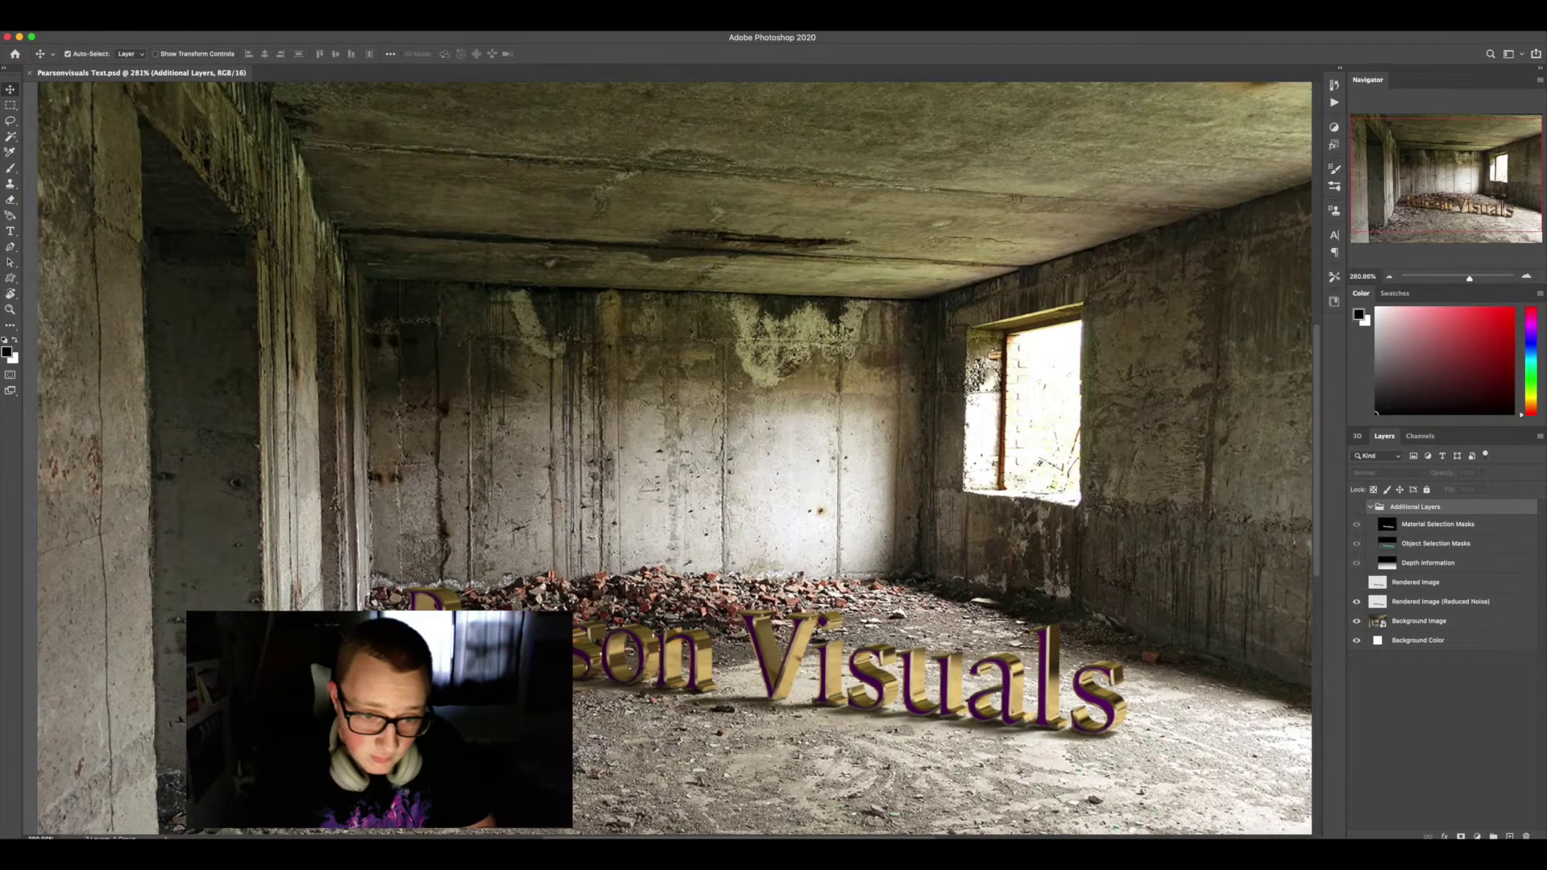
In Photoshop, examine the material, object and depth passes in the Additional Layers group of the rendered PSD, leaving the group collapsed and hidden.
{"action": "scroll", "coordinate": [629, 568], "scroll_direction": "down", "scroll_amount": 4}
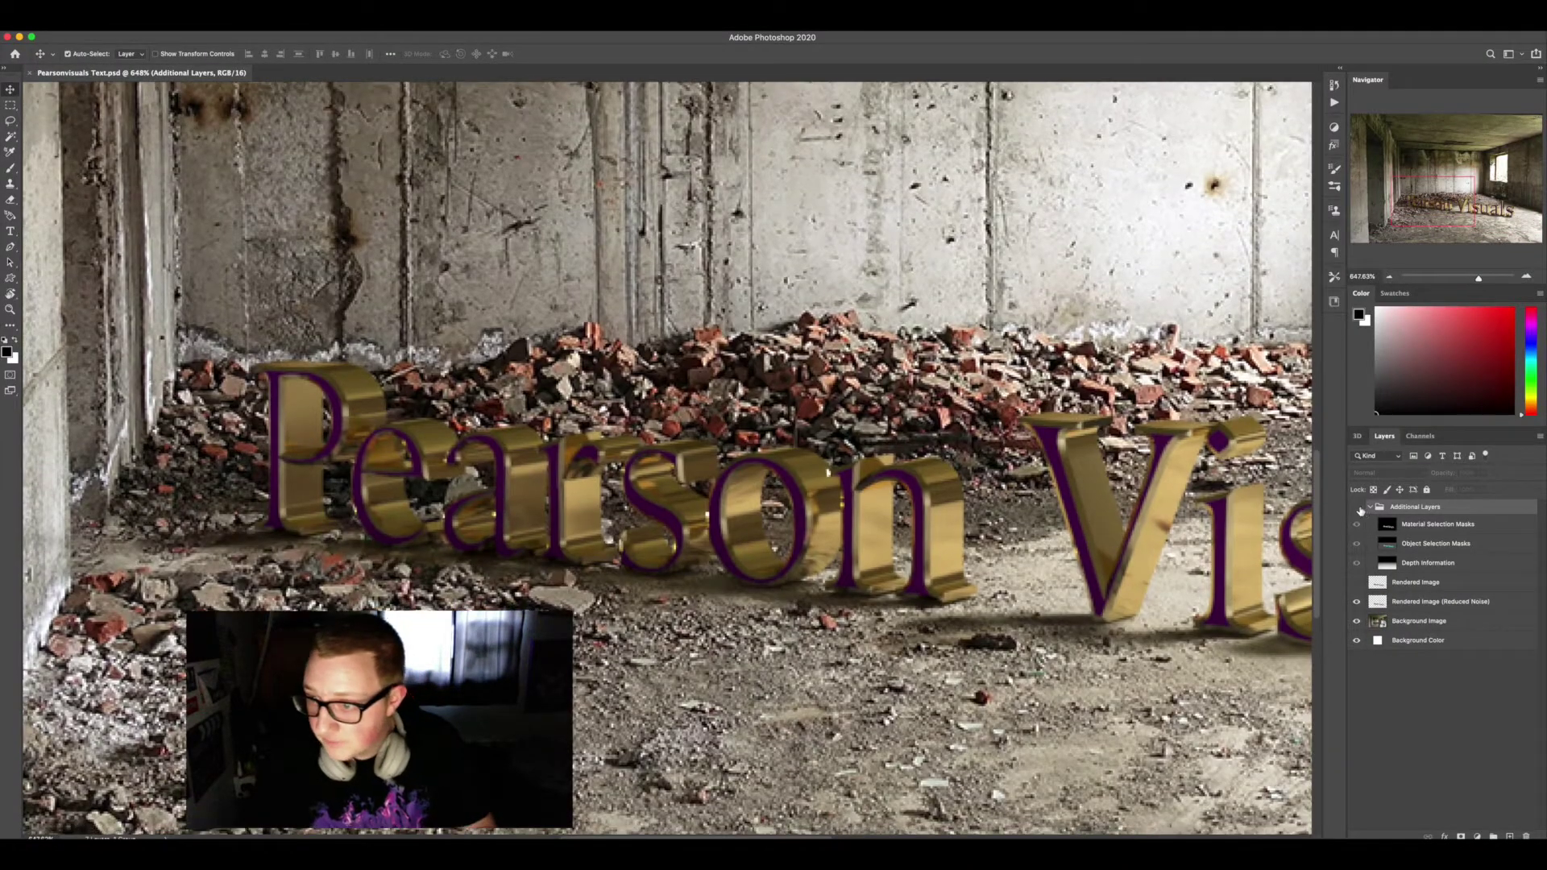
{"action": "key", "text": "super+0"}
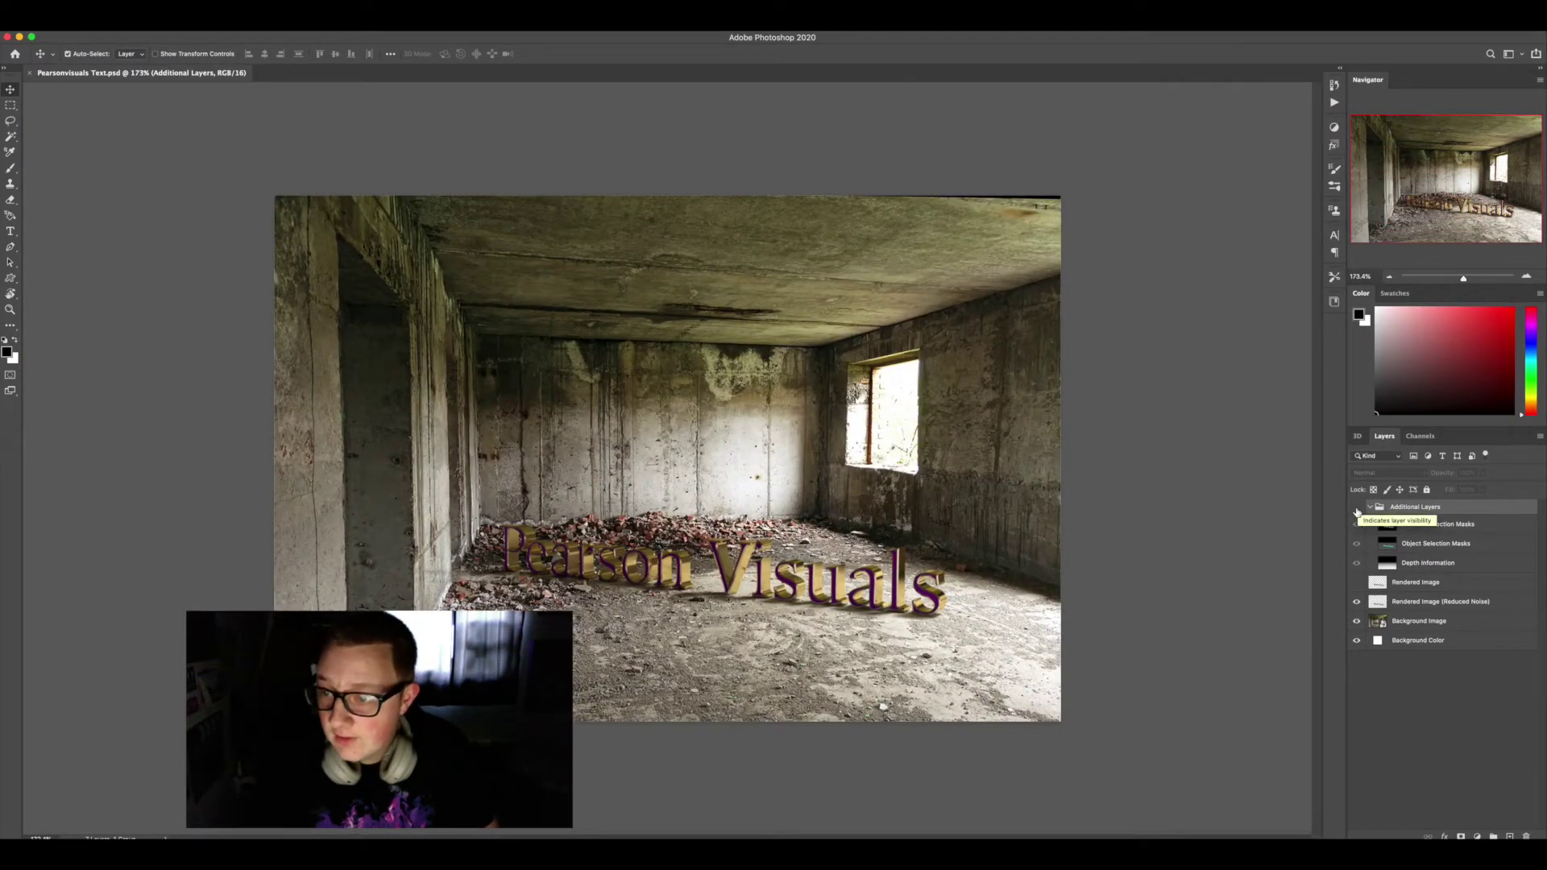
{"action": "left_click", "coordinate": [1355, 507]}
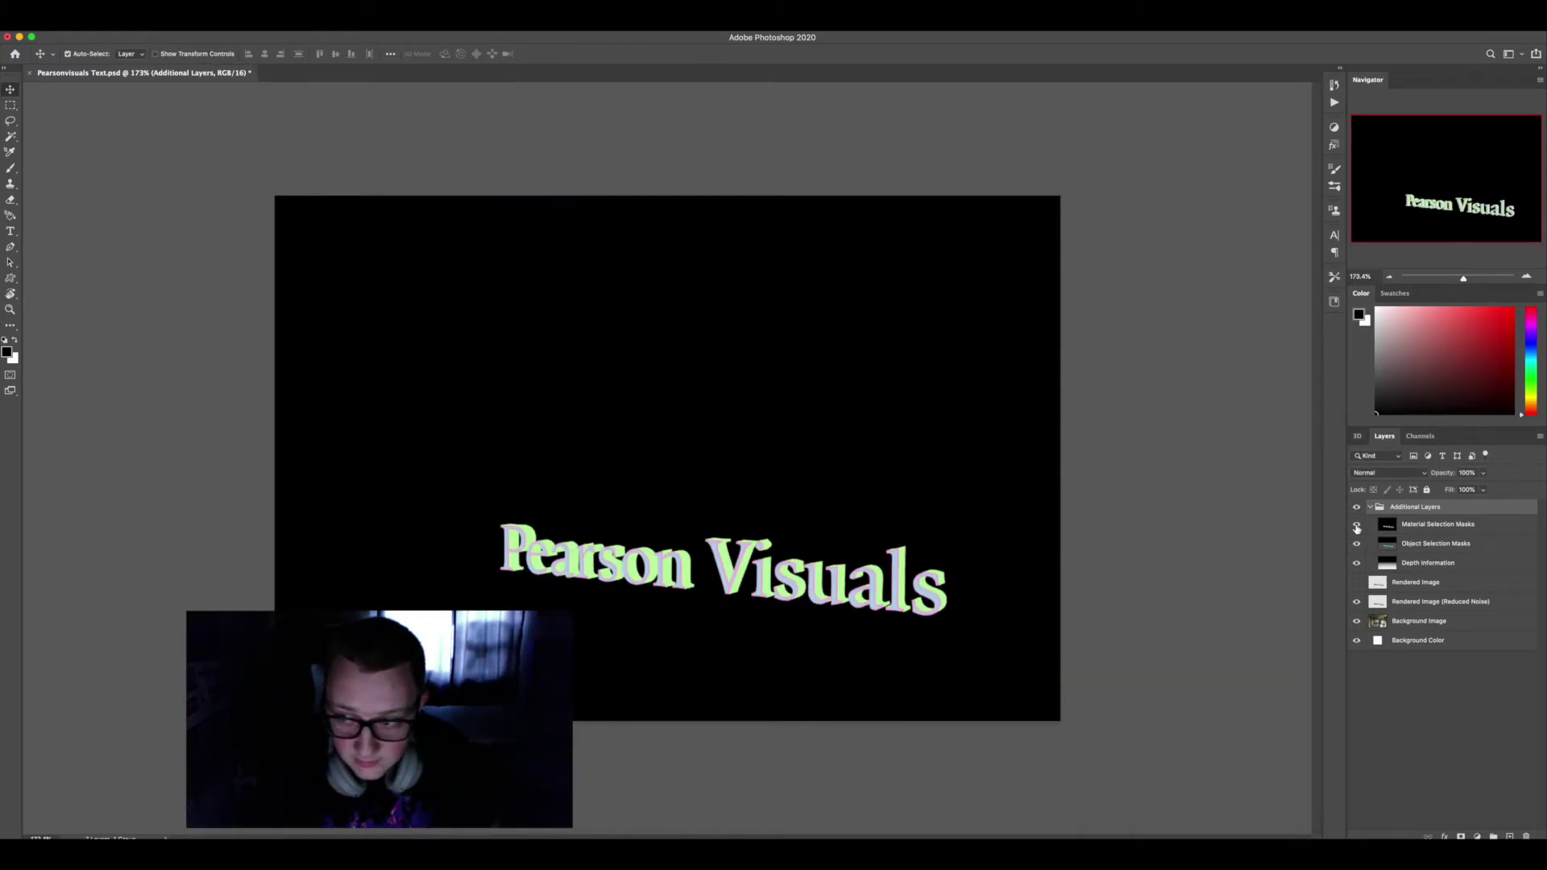
{"action": "left_click", "coordinate": [1355, 525]}
{"action": "left_click", "coordinate": [1356, 544]}
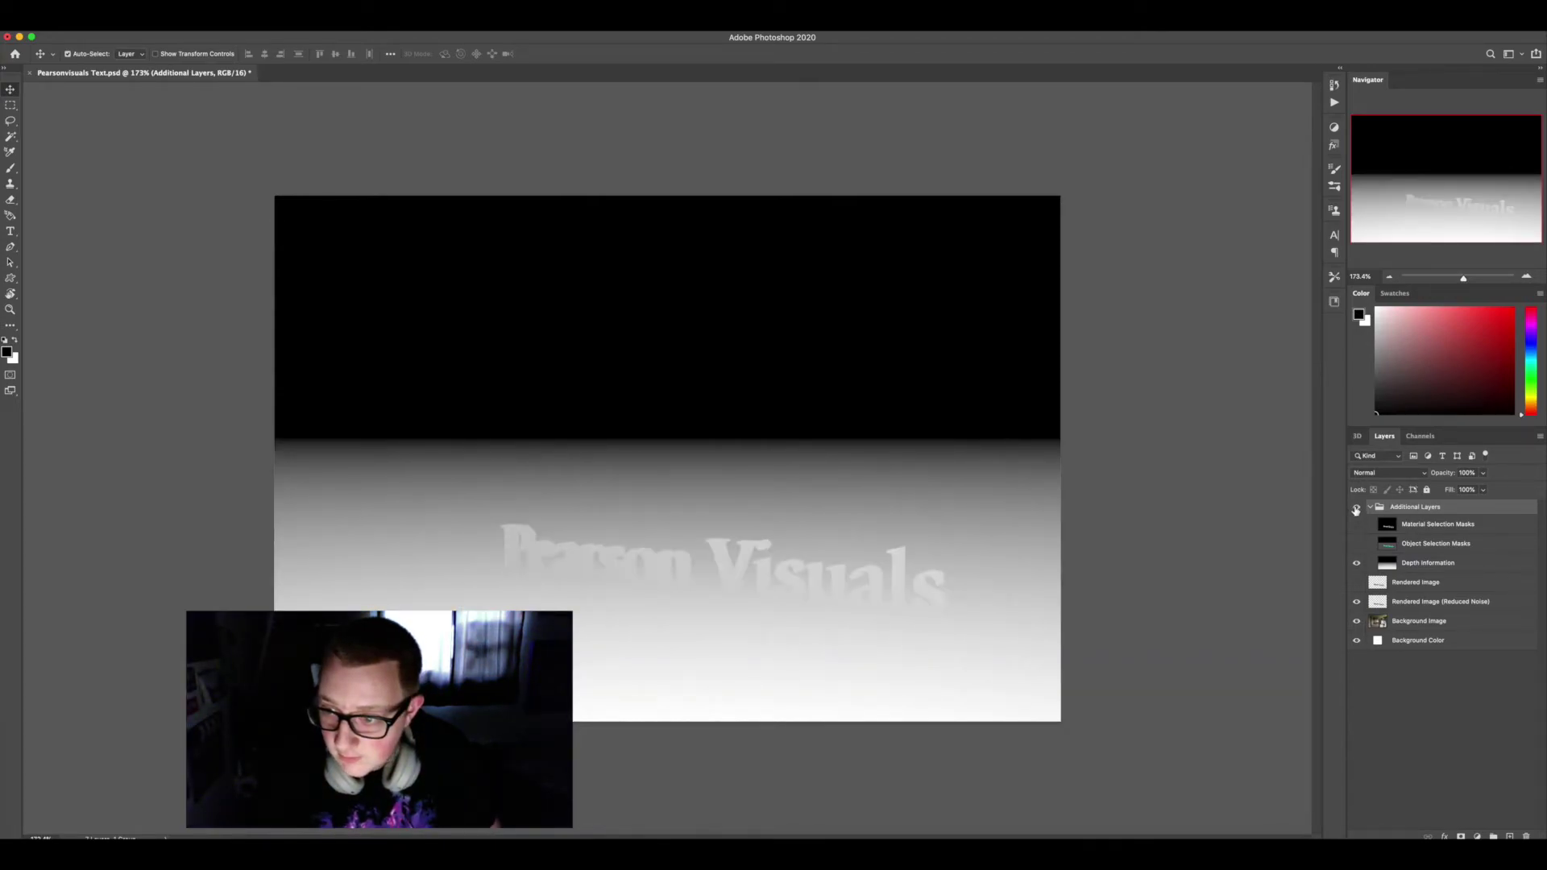
{"action": "left_click", "coordinate": [1356, 562]}
{"action": "left_click", "coordinate": [1369, 506]}
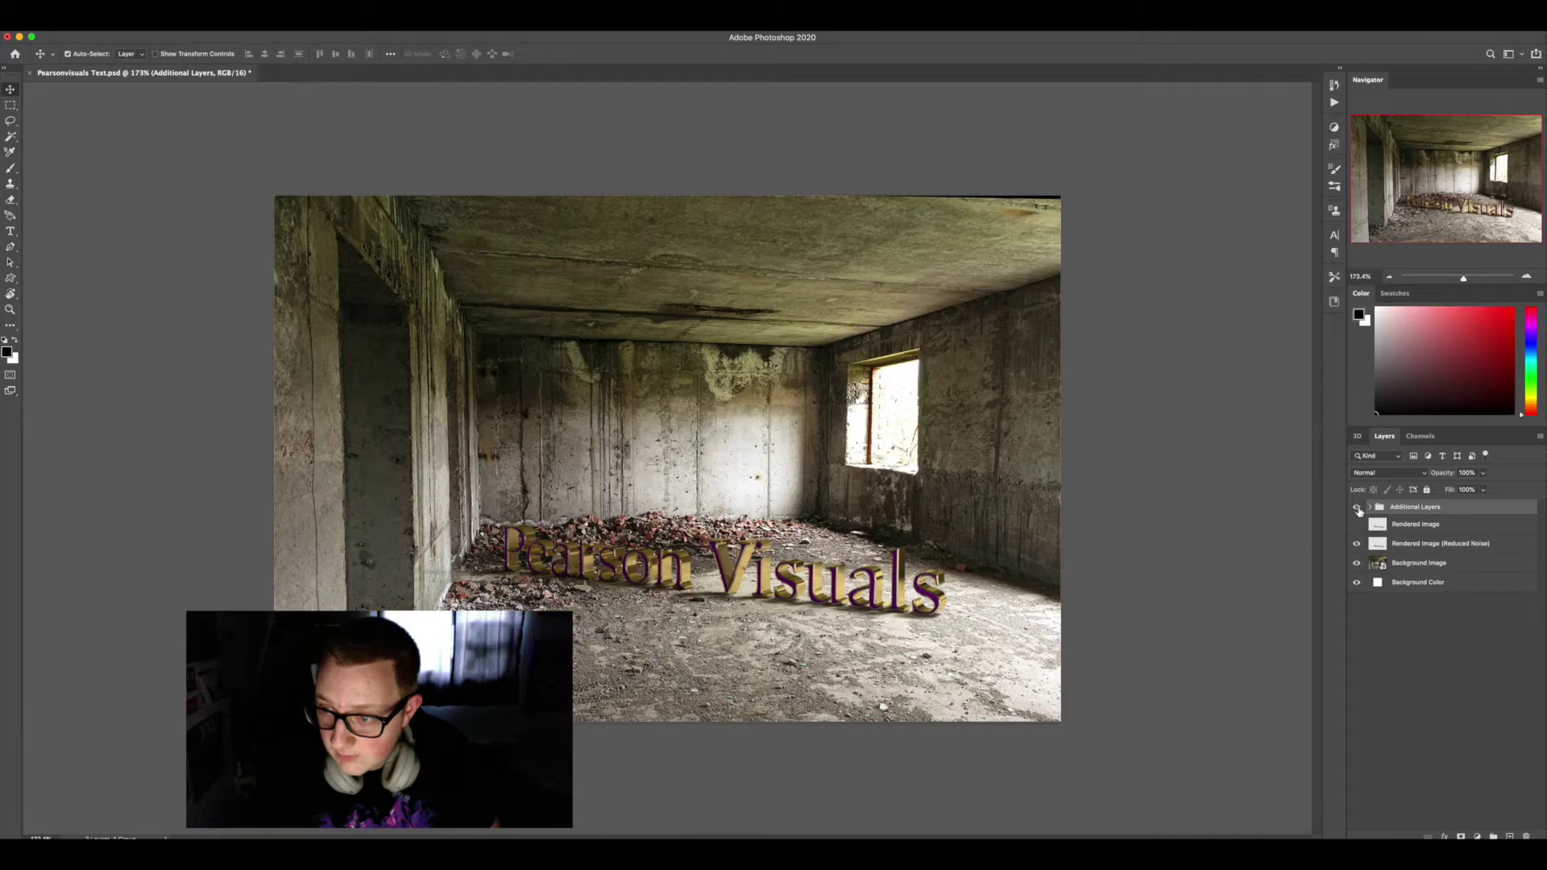
{"action": "left_click", "coordinate": [1357, 507]}
Isolate the Rendered Image (Reduced Noise) layer to inspect the text and its shadow alone, and restore the background layers.
{"action": "left_click", "coordinate": [1402, 546]}
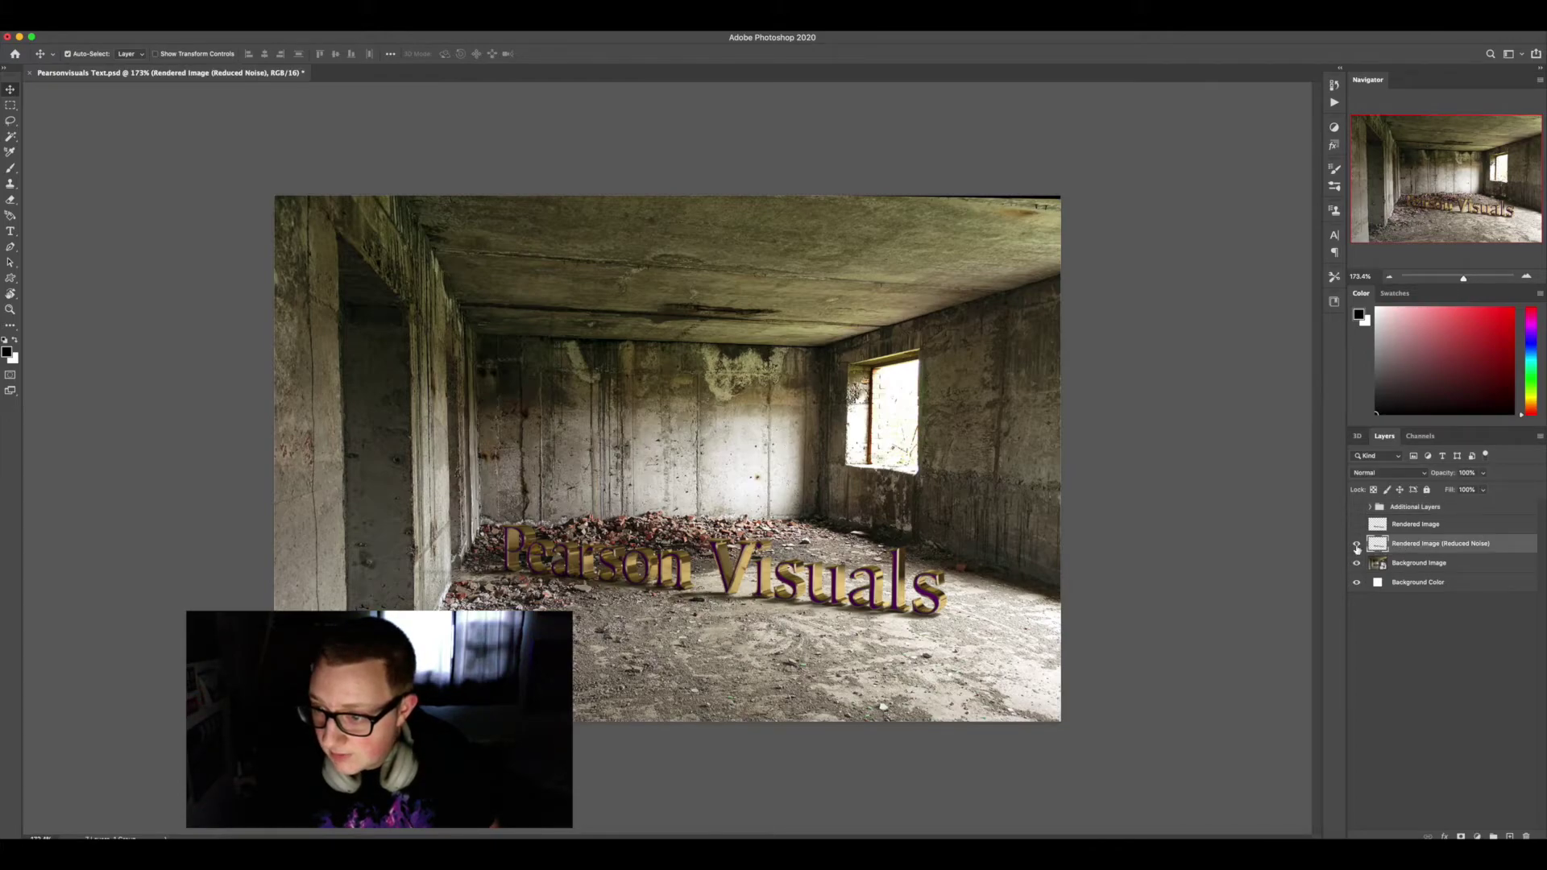
{"action": "left_click", "coordinate": [1356, 545], "text": "alt"}
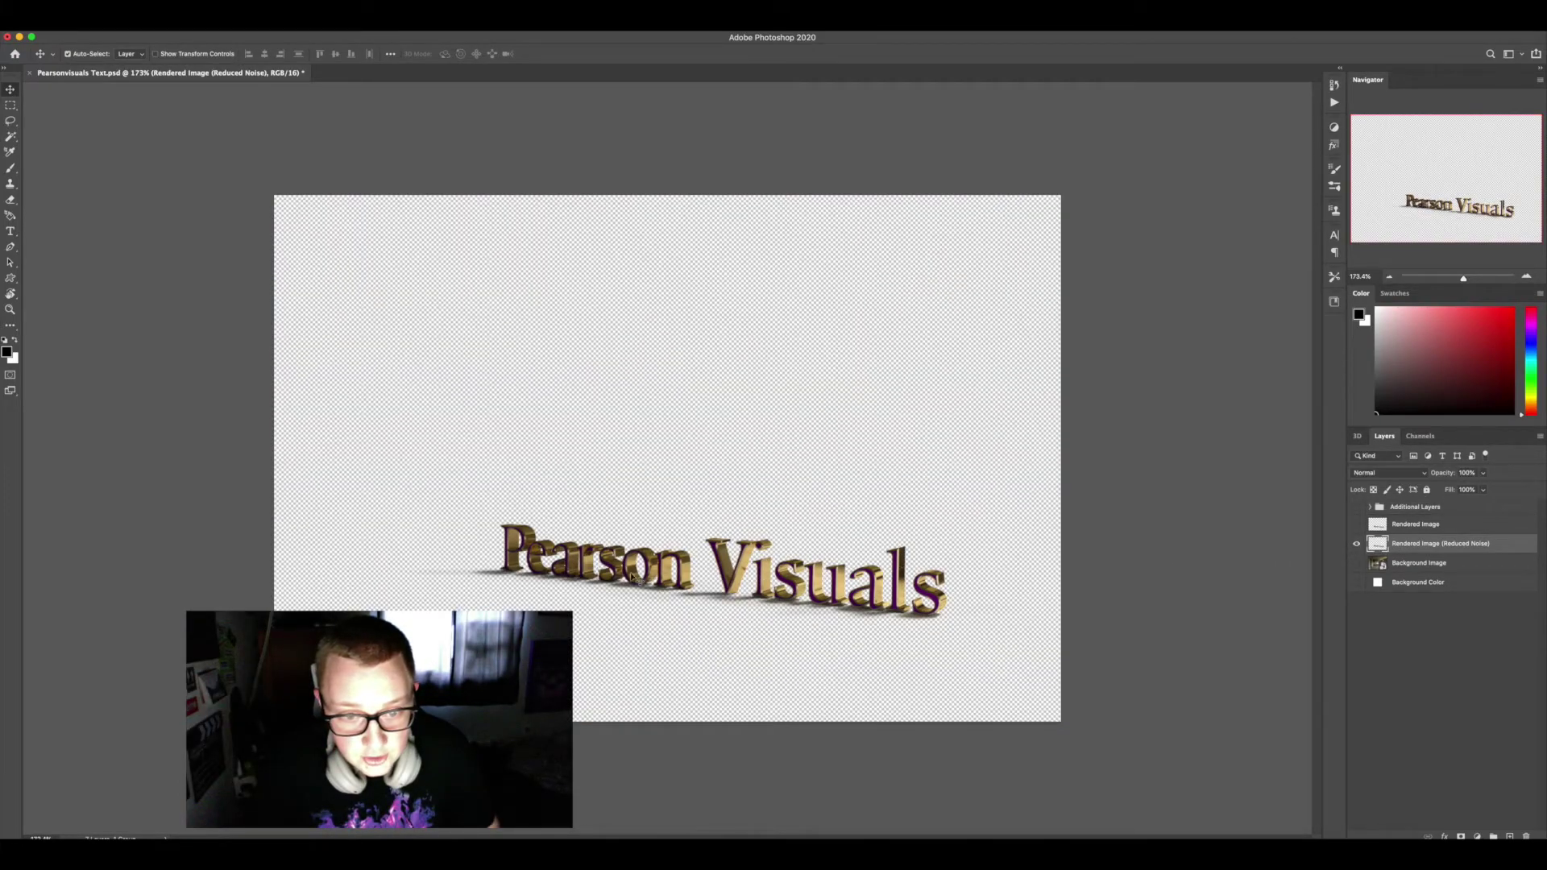
{"action": "left_click", "coordinate": [1357, 545], "text": "alt"}
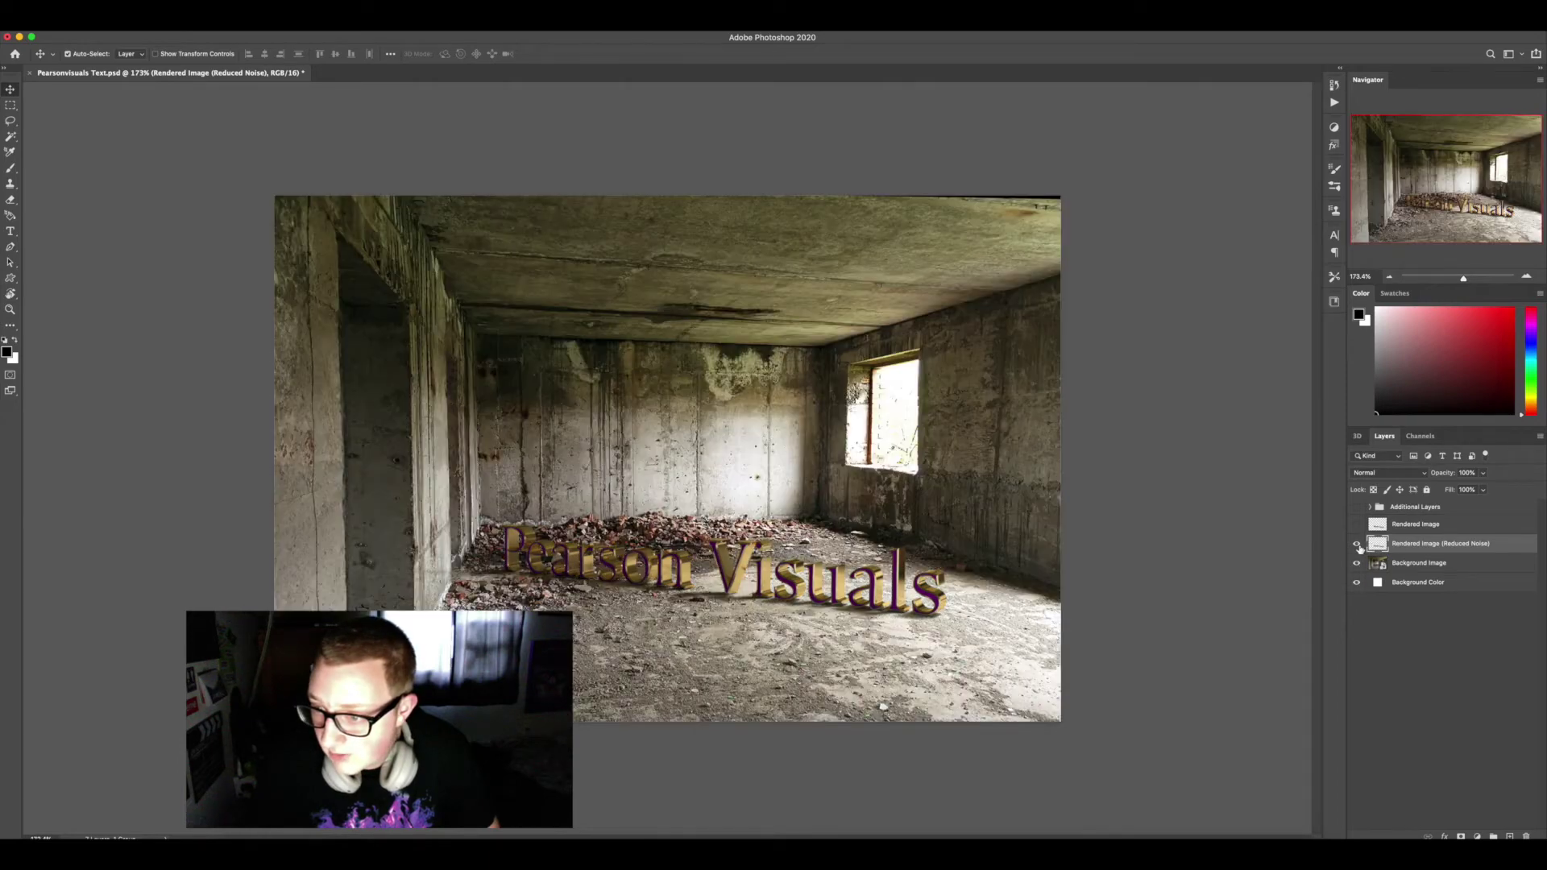
Add a layer mask to the Rendered Image (Reduced Noise) layer and prepare a small brush with 100% flow near the word Pearson.
{"action": "left_click", "coordinate": [1460, 835]}
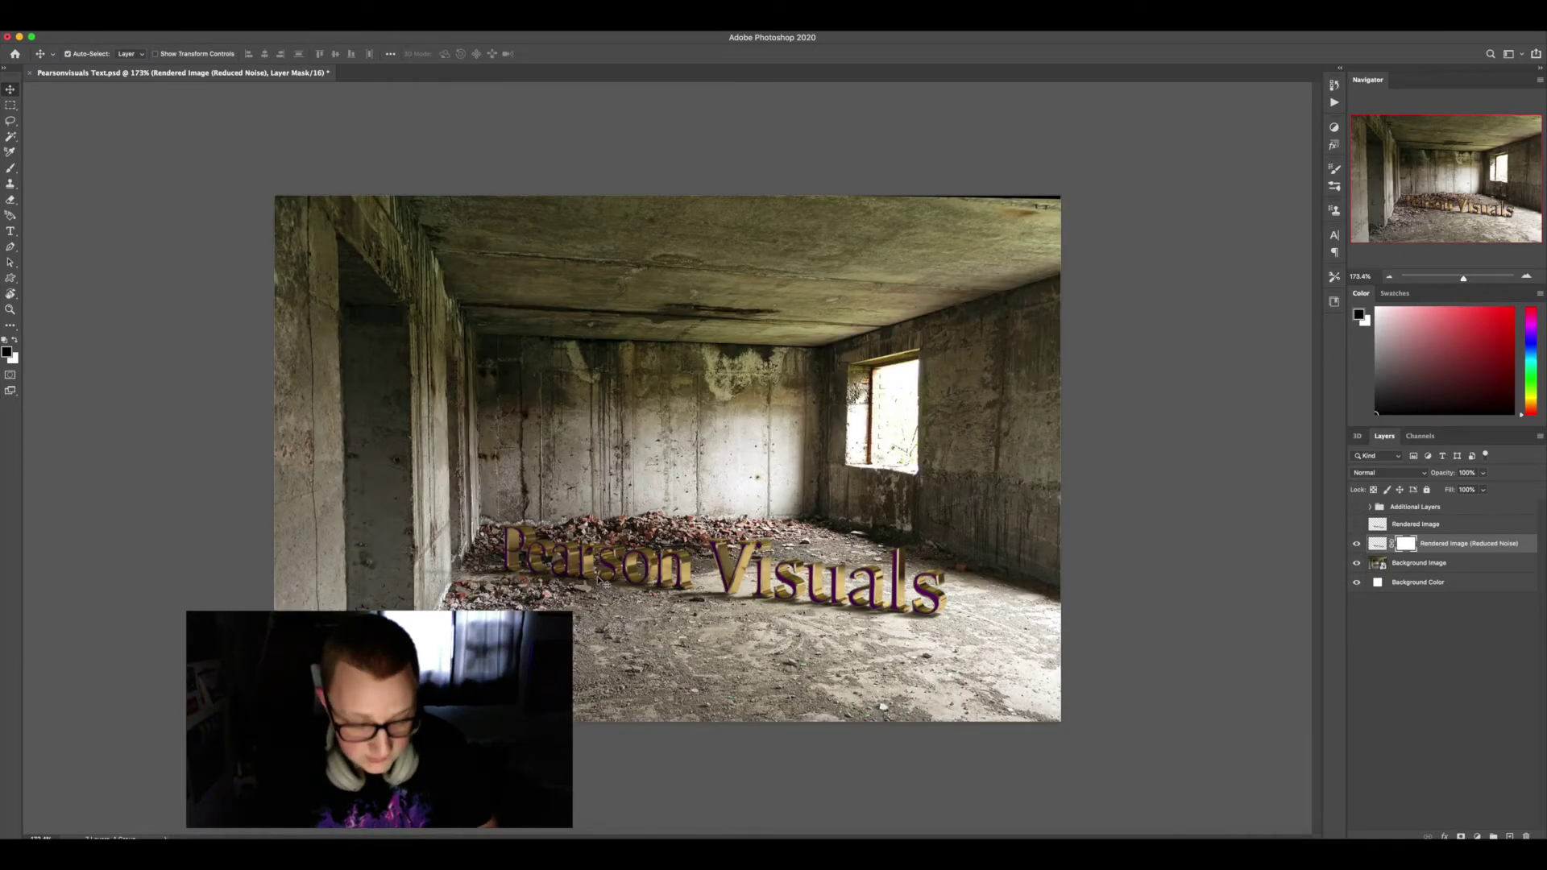
{"action": "key", "text": "b"}
{"action": "scroll", "coordinate": [531, 564], "scroll_direction": "up", "scroll_amount": 10, "text": "alt"}
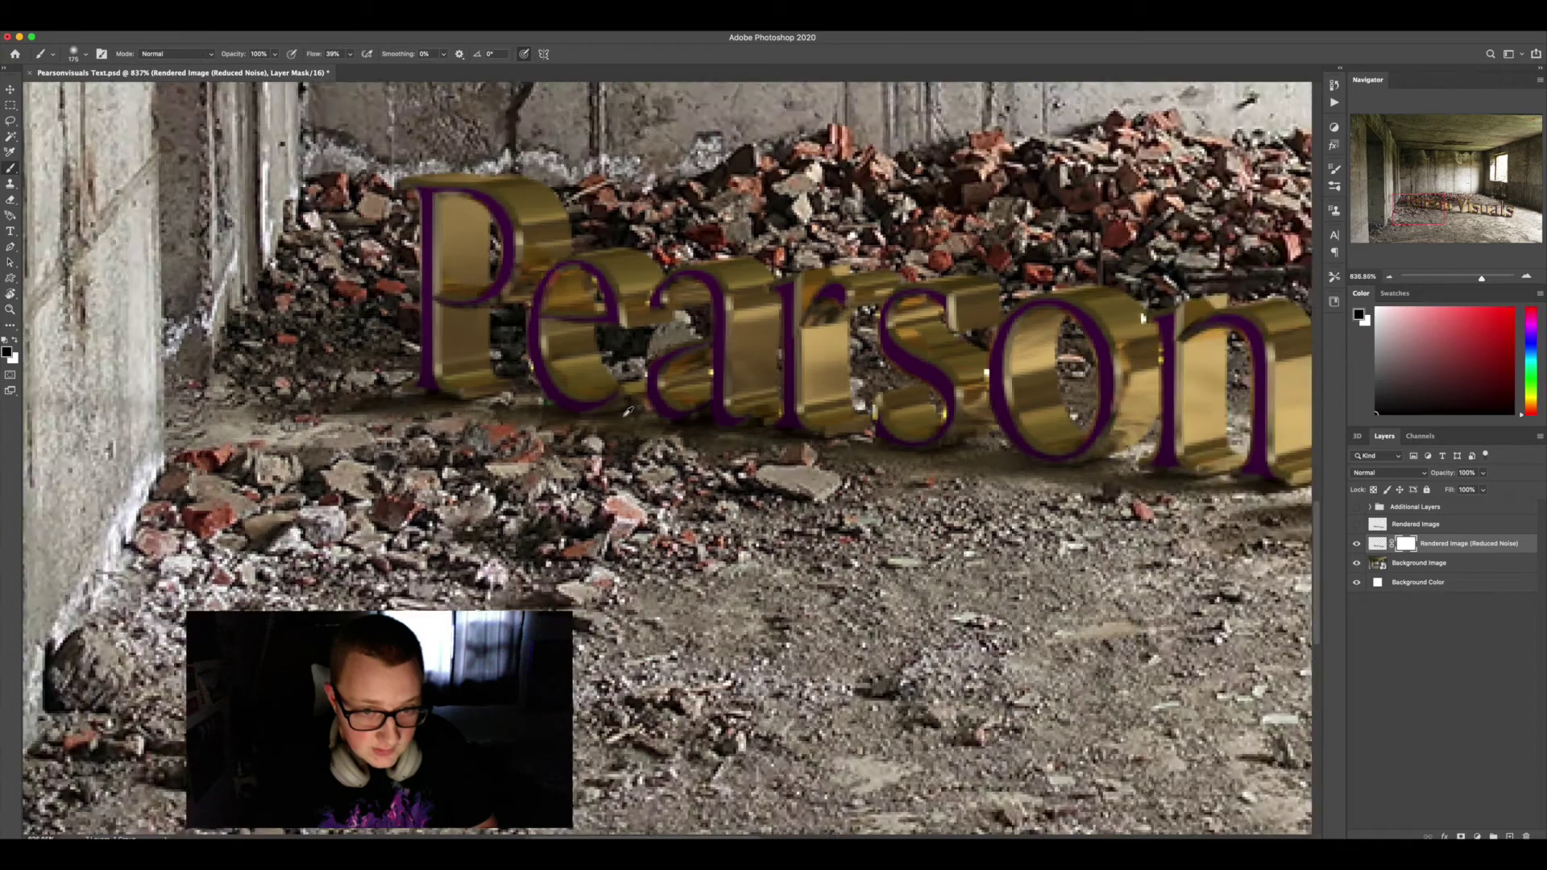
{"action": "scroll", "coordinate": [628, 411], "scroll_direction": "down", "scroll_amount": 3, "text": "alt"}
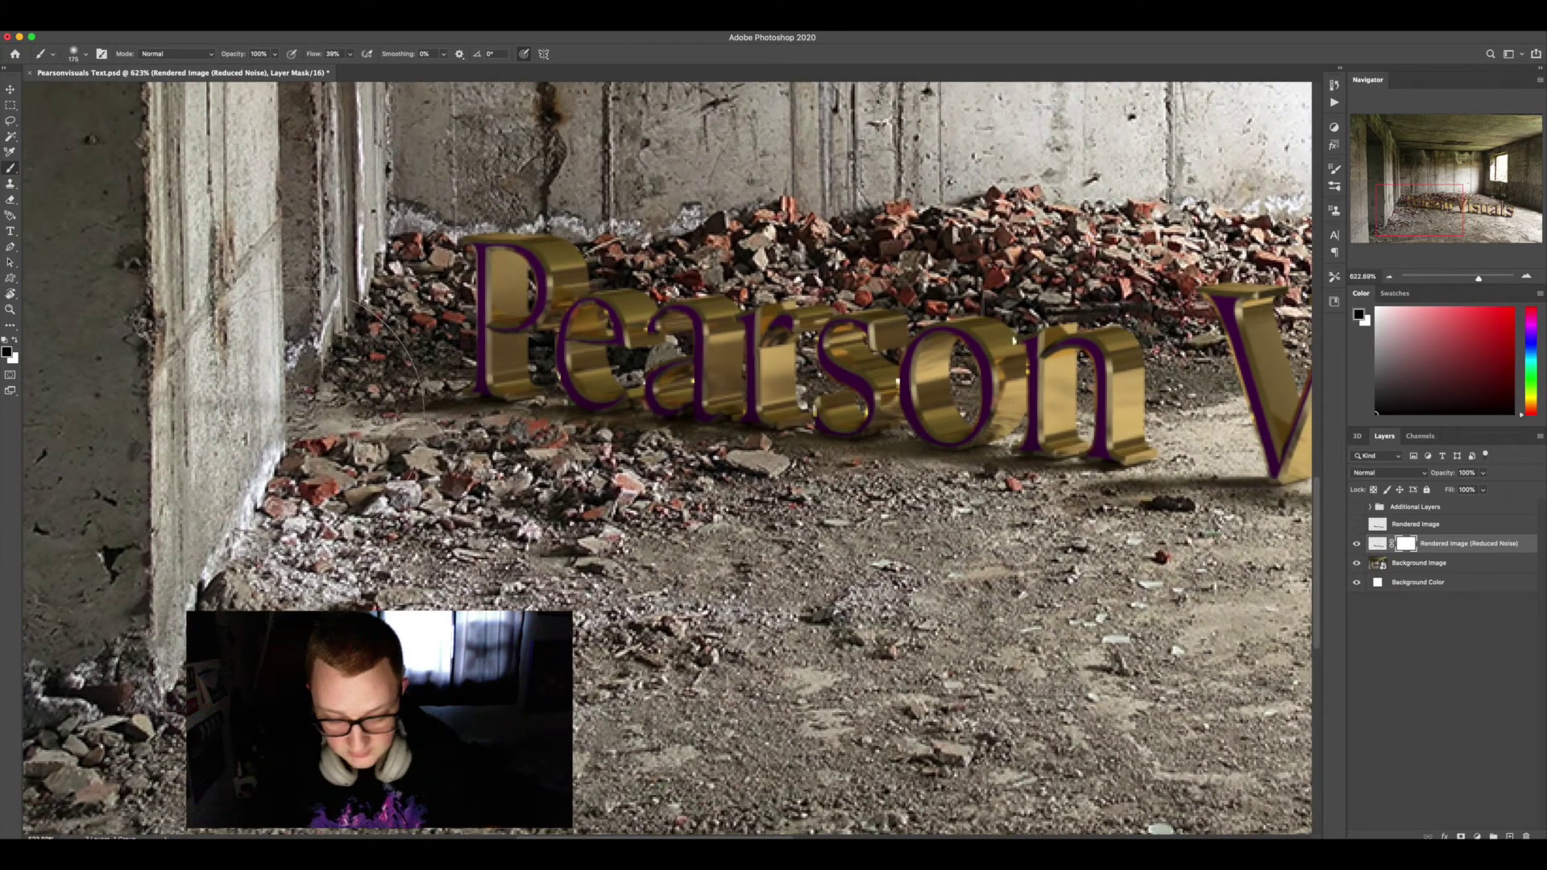
{"action": "key", "text": "bracketleft"}
{"action": "key", "text": "bracketleft"}
{"action": "key", "text": "bracketleft"}
{"action": "key", "text": "bracketleft"}
{"action": "key", "text": "bracketleft"}
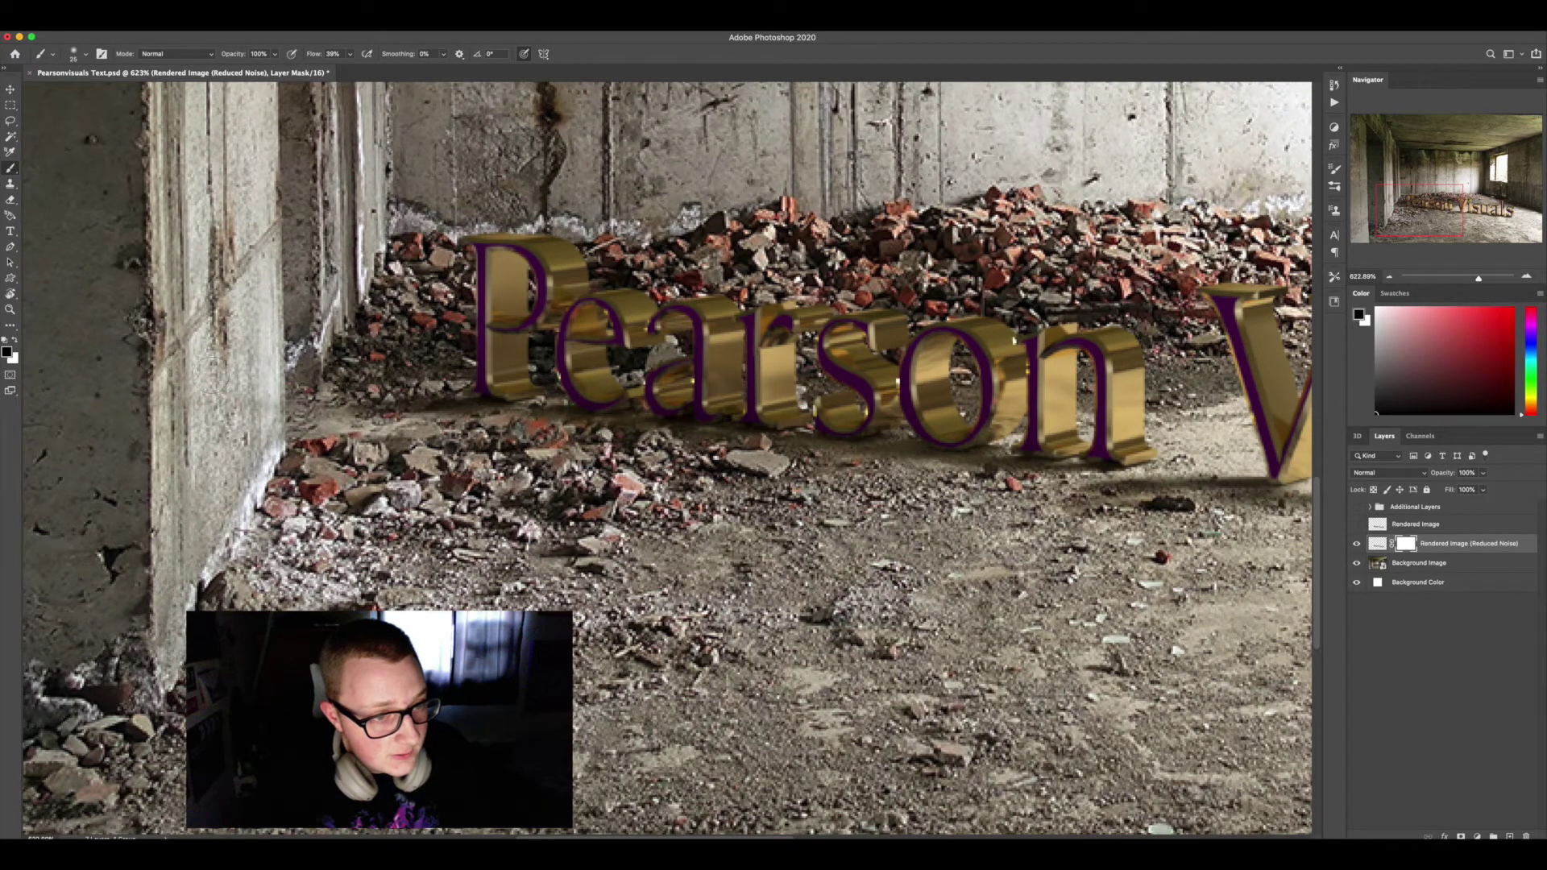
{"action": "key", "text": "shift+0"}
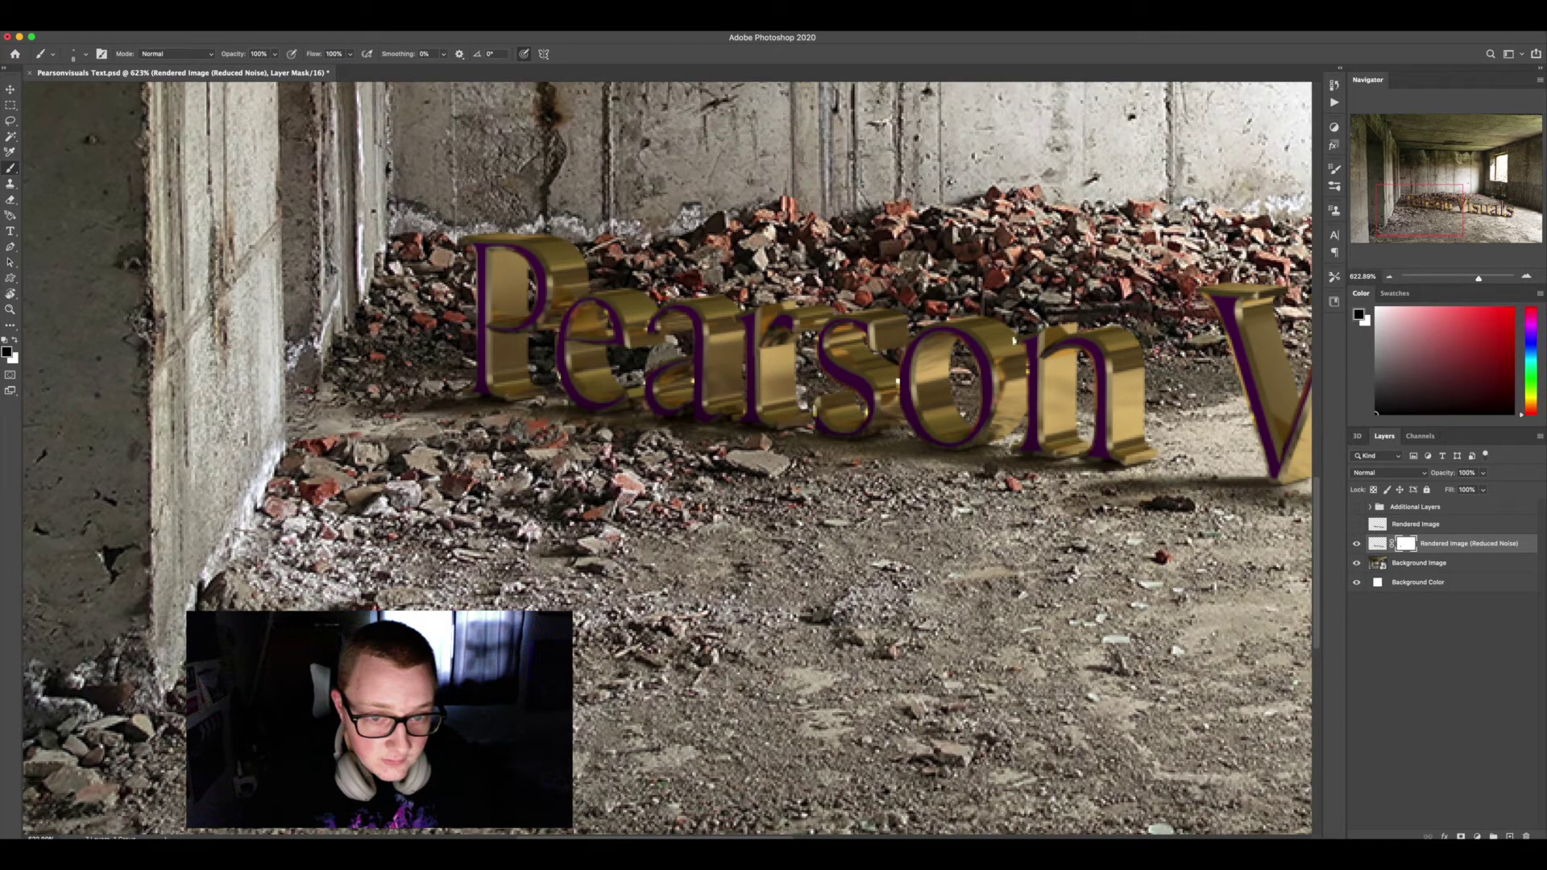
Try inverting the colours of the Rendered Image (Reduced Noise) layer instead of its mask.
{"action": "key", "text": "v"}
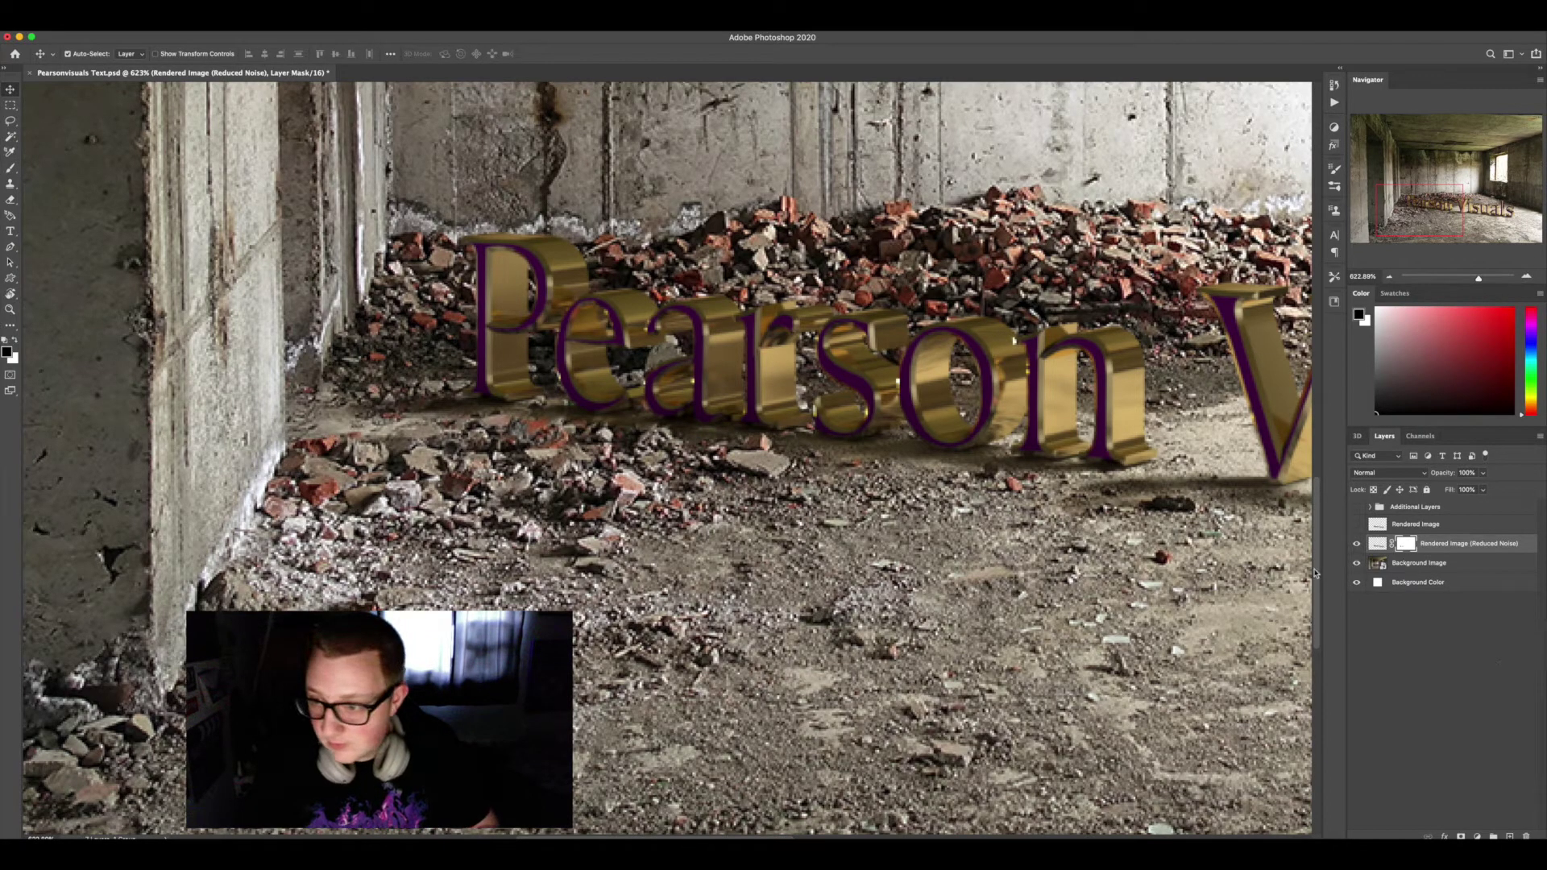
{"action": "left_click", "coordinate": [1377, 543]}
{"action": "key", "text": "super+i"}
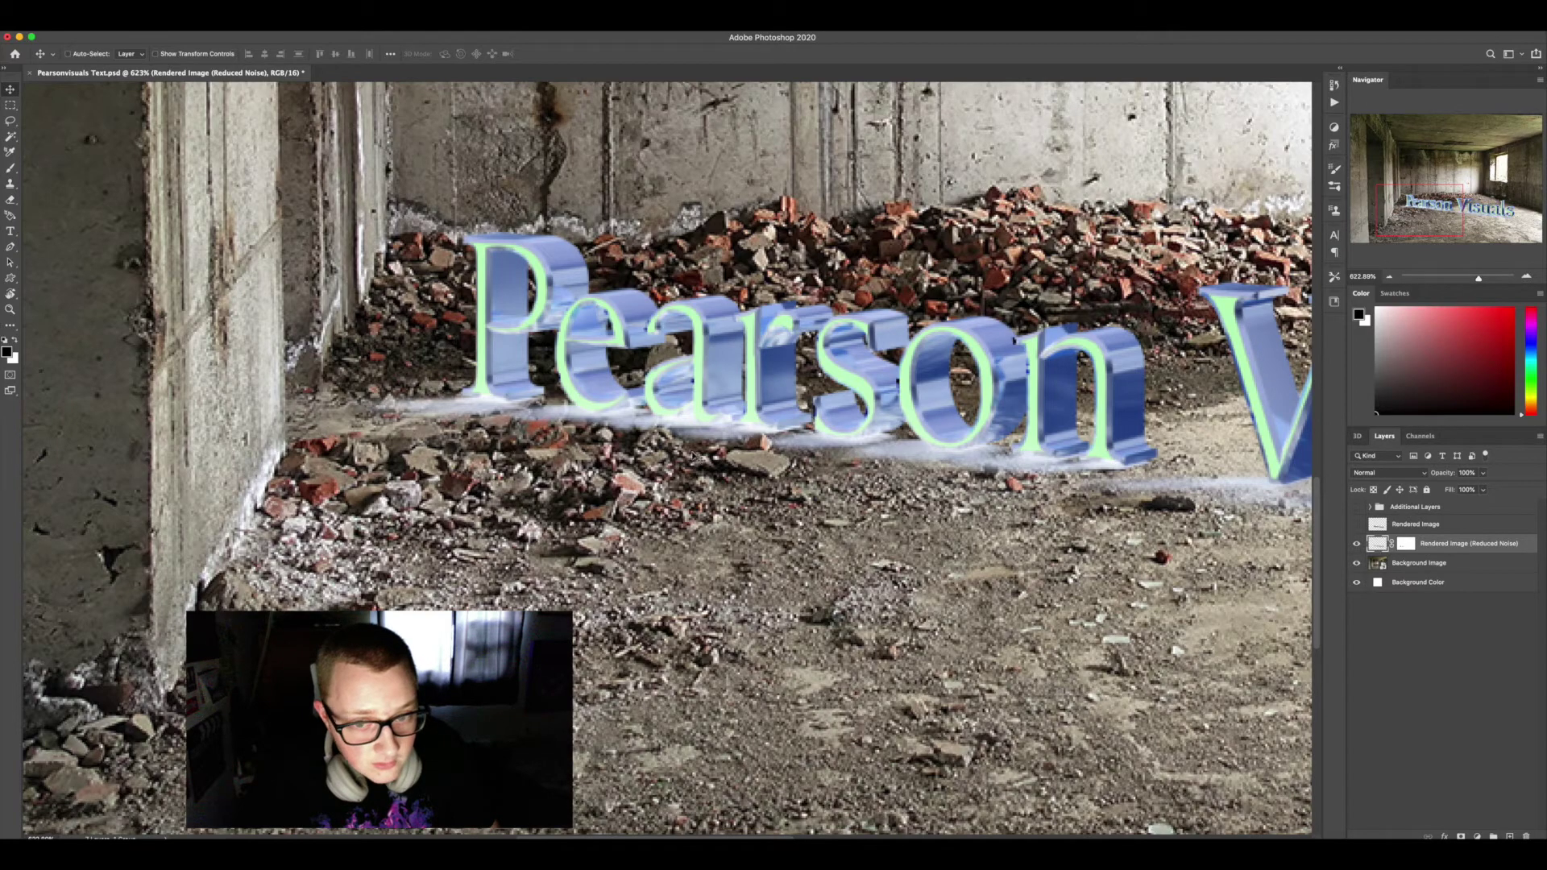
{"action": "key", "text": "super"}
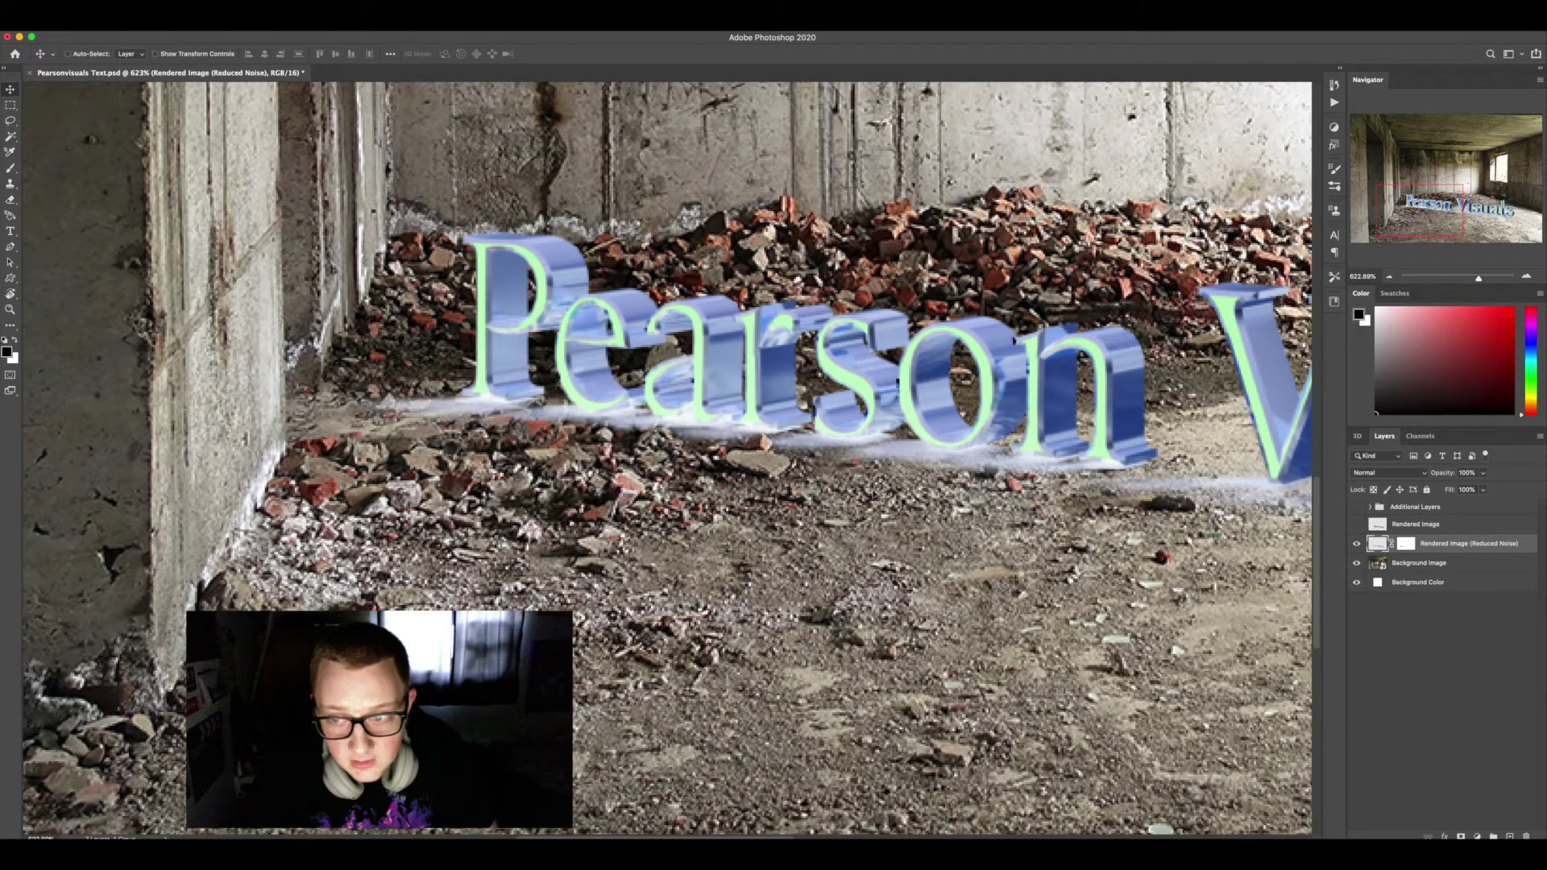
{"action": "key", "text": "super+i"}
{"action": "key", "text": "super+i"}
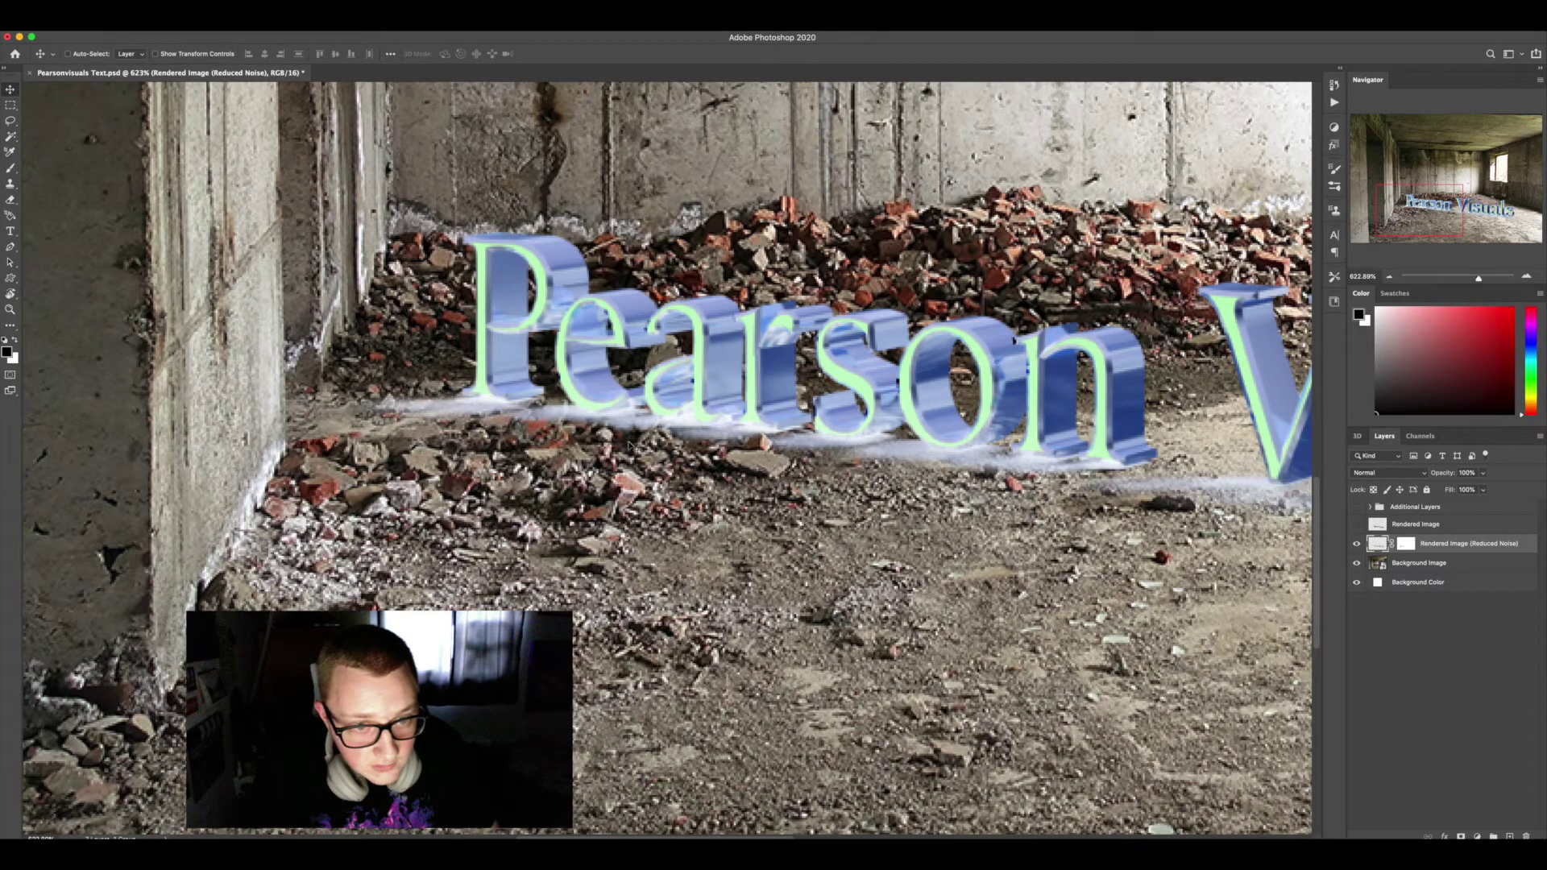
{"action": "key", "text": "super+i"}
{"action": "key", "text": "super+z"}
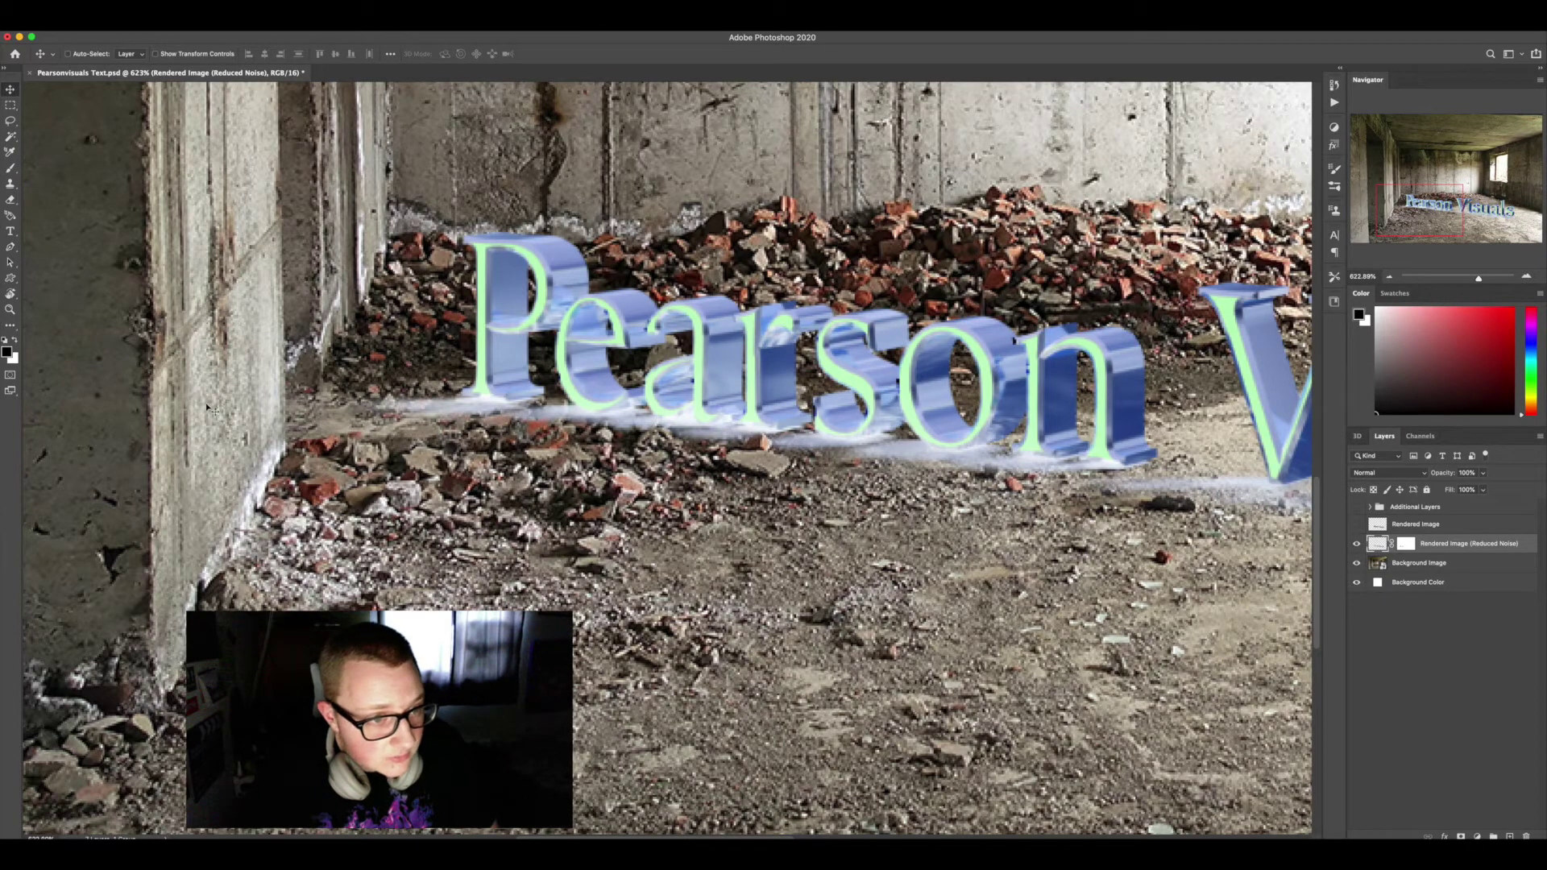
Delete the Rendered Image (Reduced Noise) layer and activate the Brush tool.
{"action": "key", "text": "BackSpace"}
{"action": "key", "text": "b"}
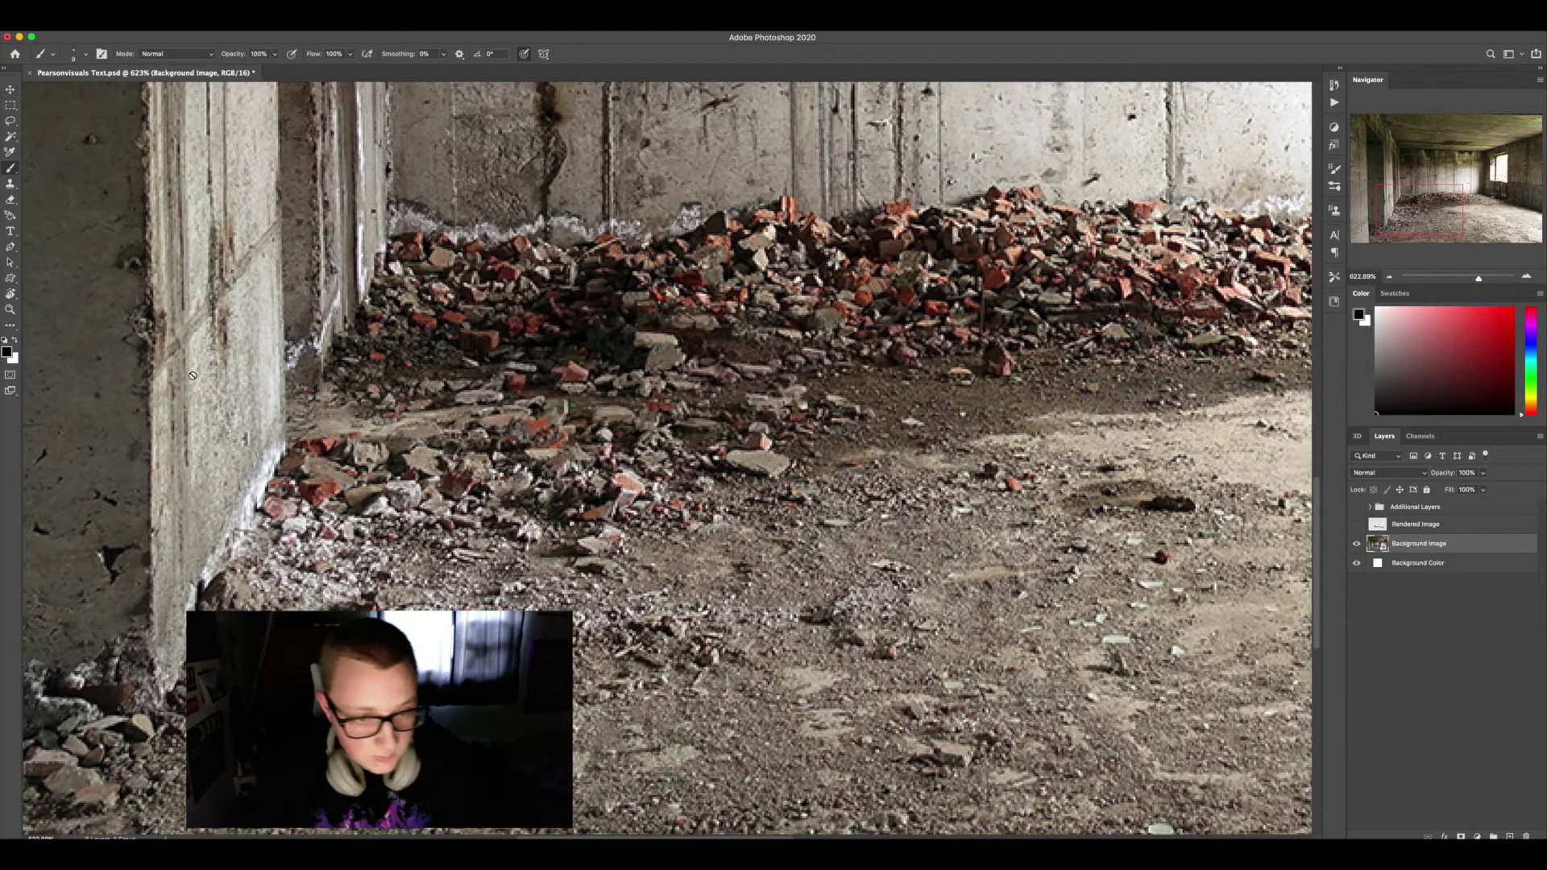